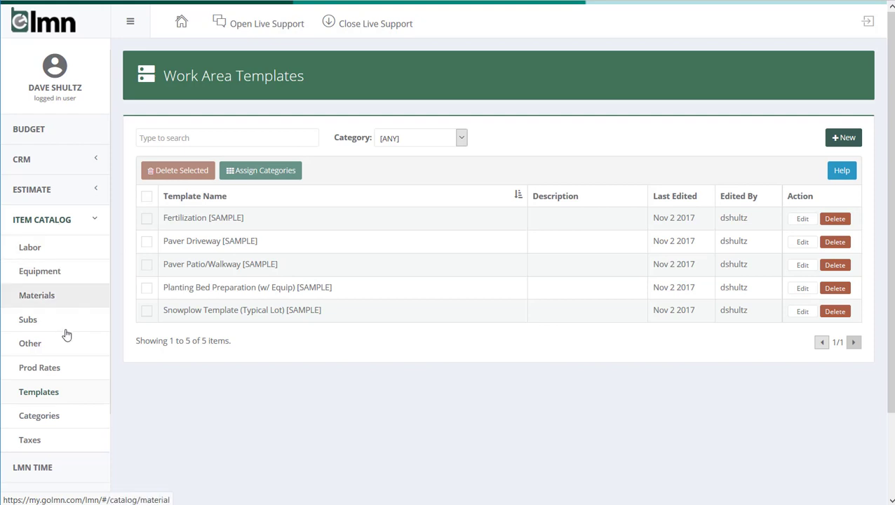
Step: Open the Work Area Templates list to reach the Paver Driveway [SAMPLE] template
{"action": "left_click", "coordinate": [44, 397]}
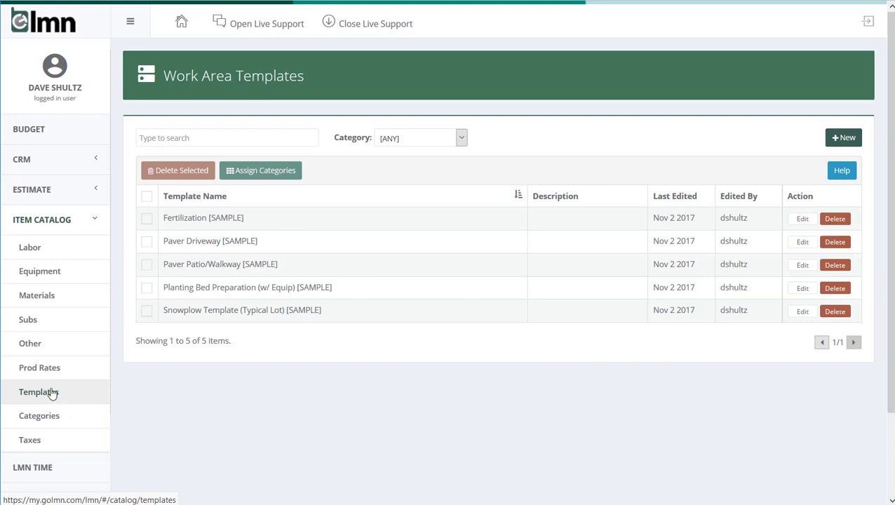
{"action": "left_click", "coordinate": [52, 392]}
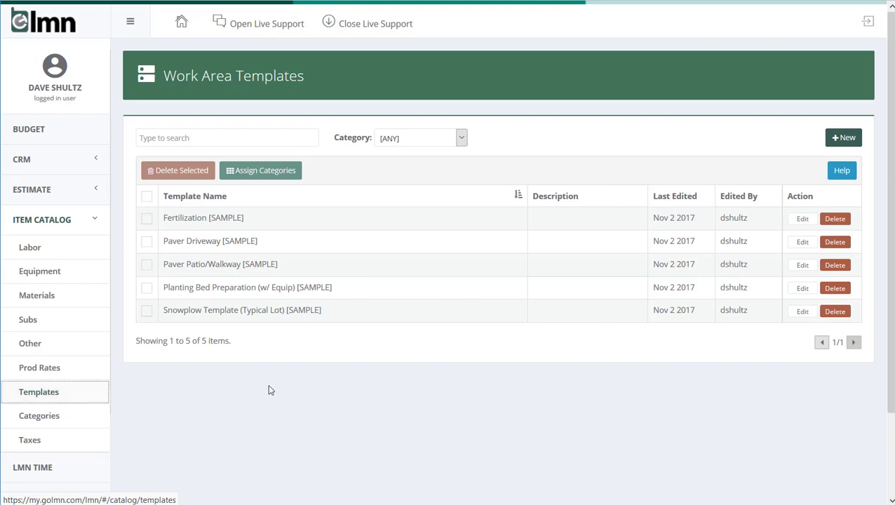
Step: Open the Paver Driveway [SAMPLE] template's edit page and check its name and description fields
{"action": "left_click", "coordinate": [194, 242]}
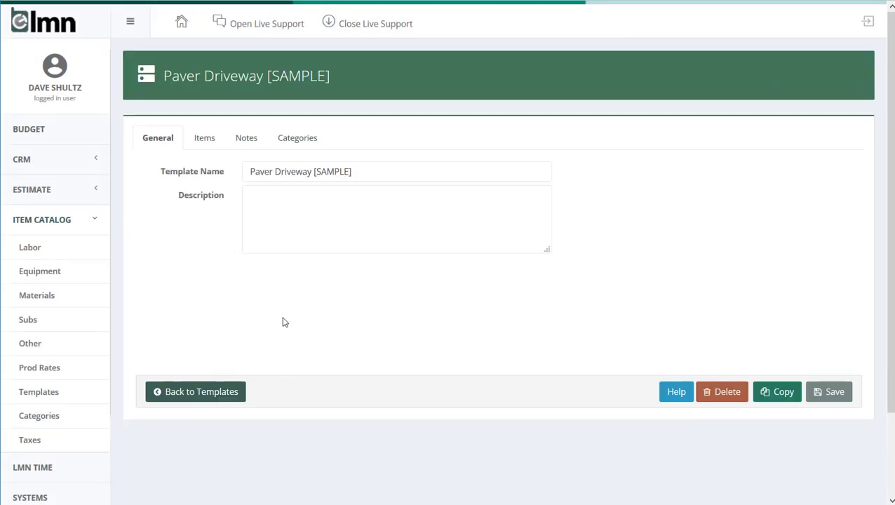
{"action": "left_click_drag", "start_coordinate": [227, 157], "coordinate": [295, 191]}
{"action": "left_click", "coordinate": [335, 202]}
Step: Review the template's 13 items, from Install Labor to Unicare Paver Sealant
{"action": "left_click", "coordinate": [212, 143]}
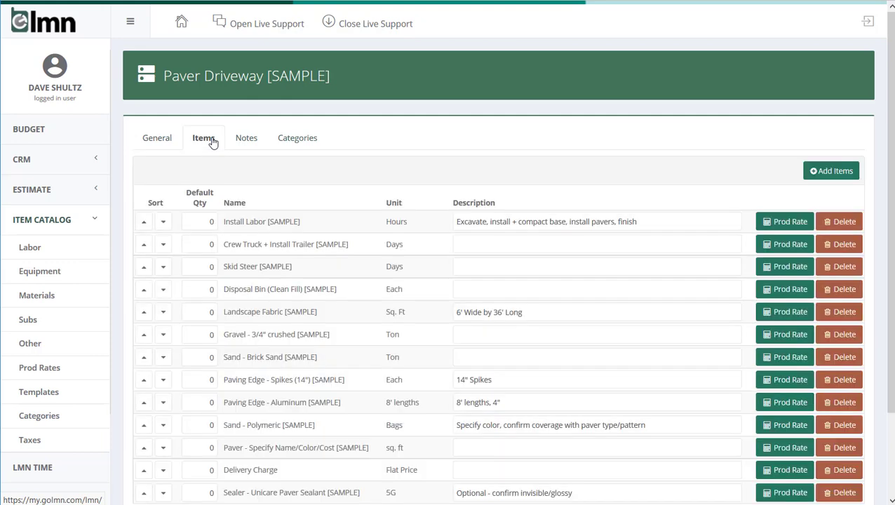
{"action": "scroll", "coordinate": [411, 140], "scroll_direction": "down", "scroll_amount": 3}
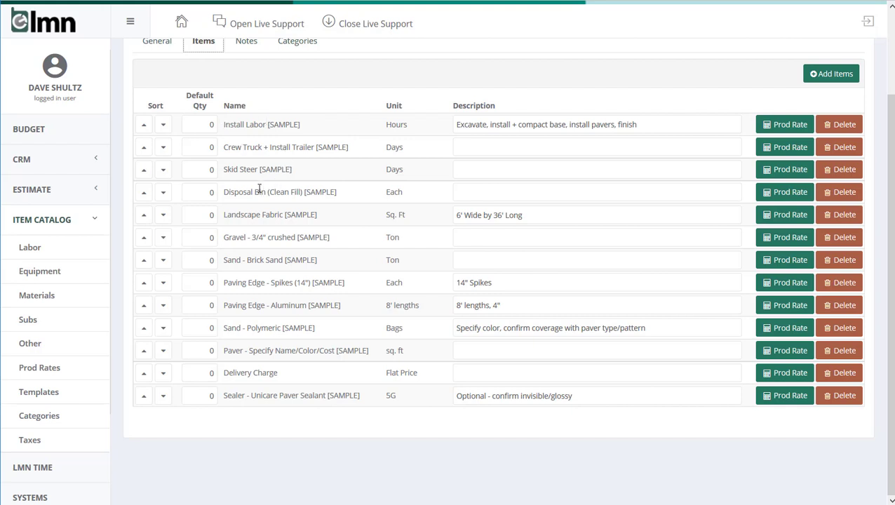
{"action": "scroll", "coordinate": [309, 358], "scroll_direction": "up", "scroll_amount": 3}
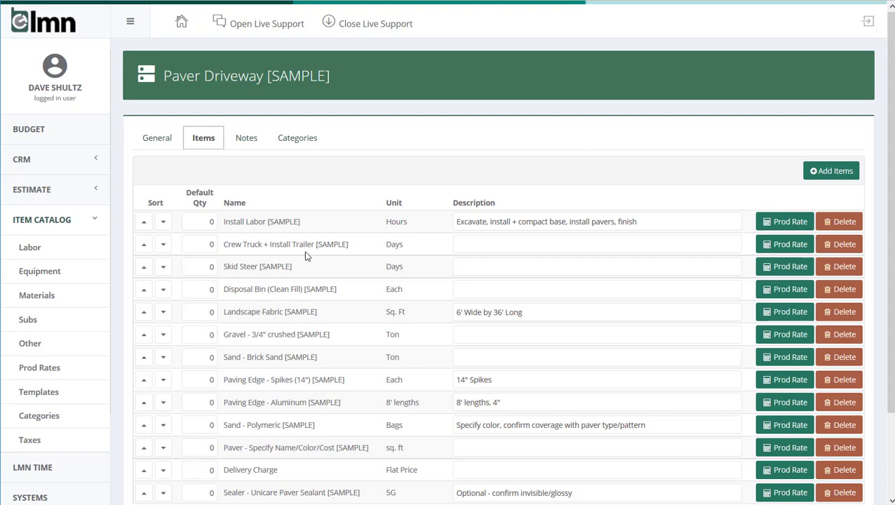
{"action": "scroll", "coordinate": [315, 288], "scroll_direction": "down", "scroll_amount": 1}
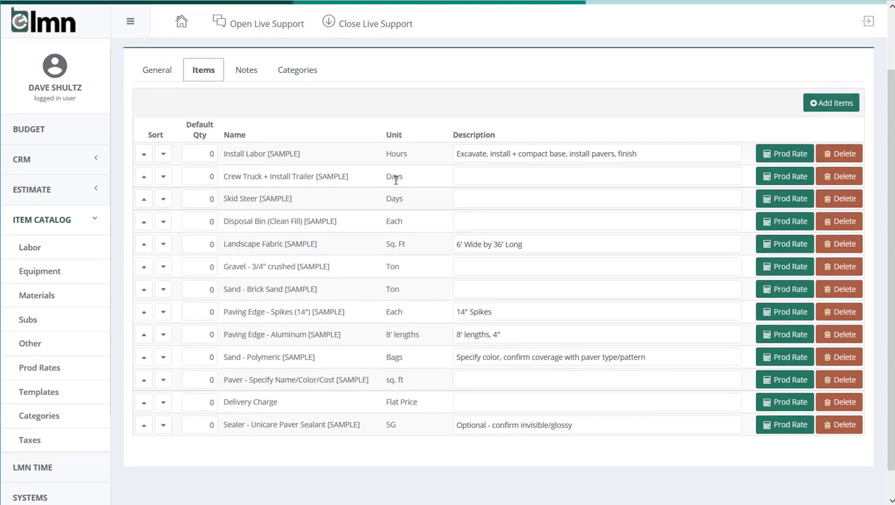
{"action": "scroll", "coordinate": [333, 287], "scroll_direction": "up", "scroll_amount": 1}
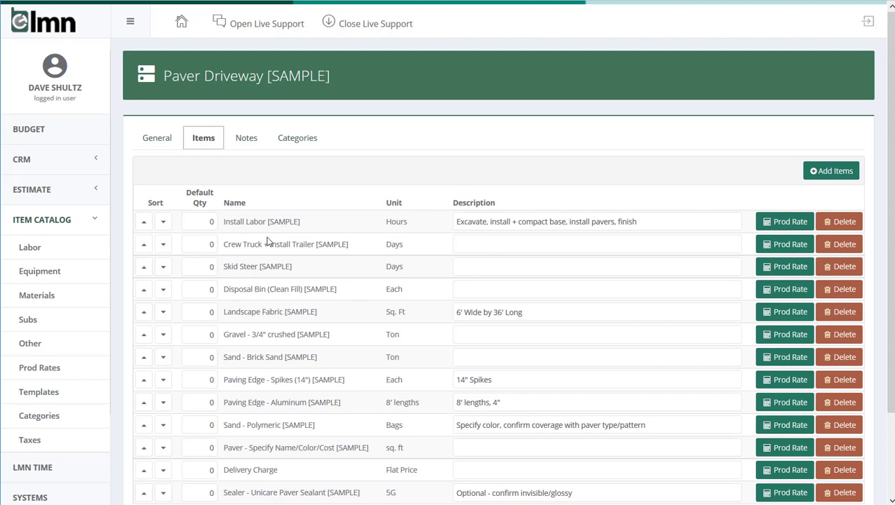
Step: Append a second Install Labor [SAMPLE] line from the item catalog, also browsing Equipment and Material items
{"action": "left_click", "coordinate": [832, 171]}
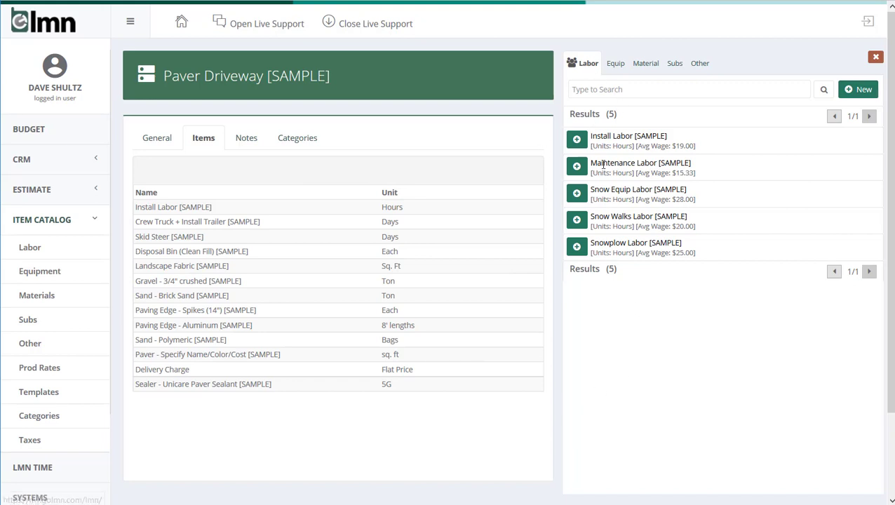
{"action": "left_click", "coordinate": [576, 140]}
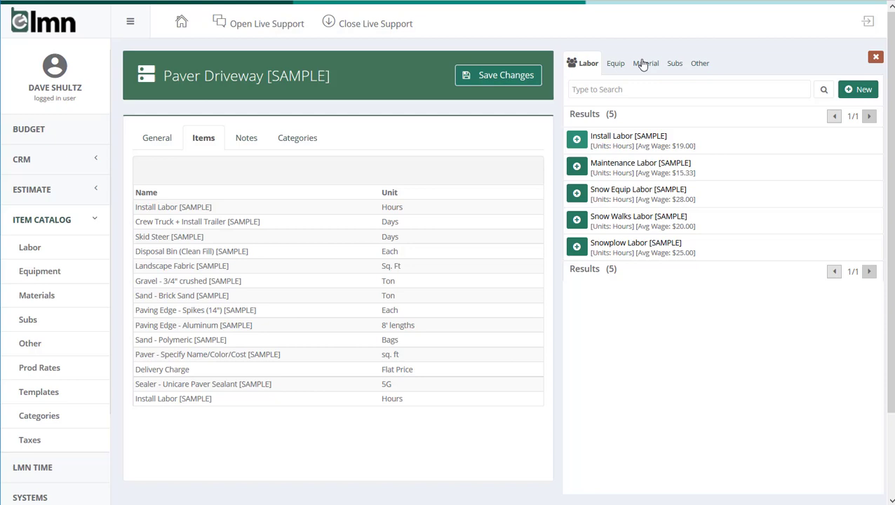
{"action": "left_click", "coordinate": [617, 63]}
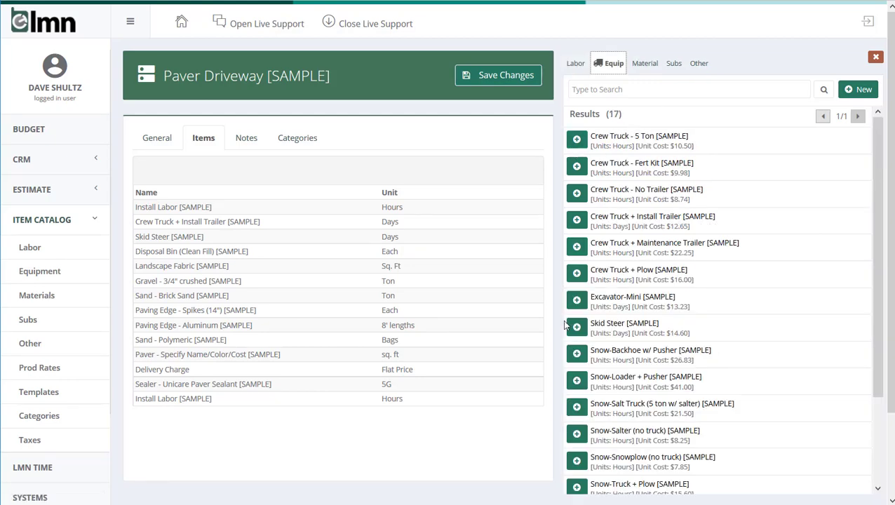
{"action": "left_click", "coordinate": [641, 64]}
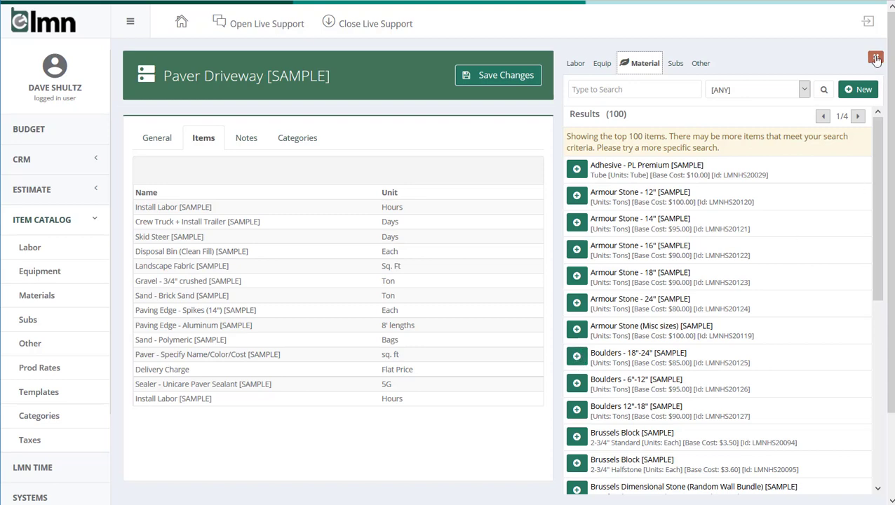
{"action": "left_click", "coordinate": [875, 59]}
Step: Delete the duplicate Install Labor [SAMPLE] row so the template returns to 13 items
{"action": "scroll", "coordinate": [701, 382], "scroll_direction": "down", "scroll_amount": 3}
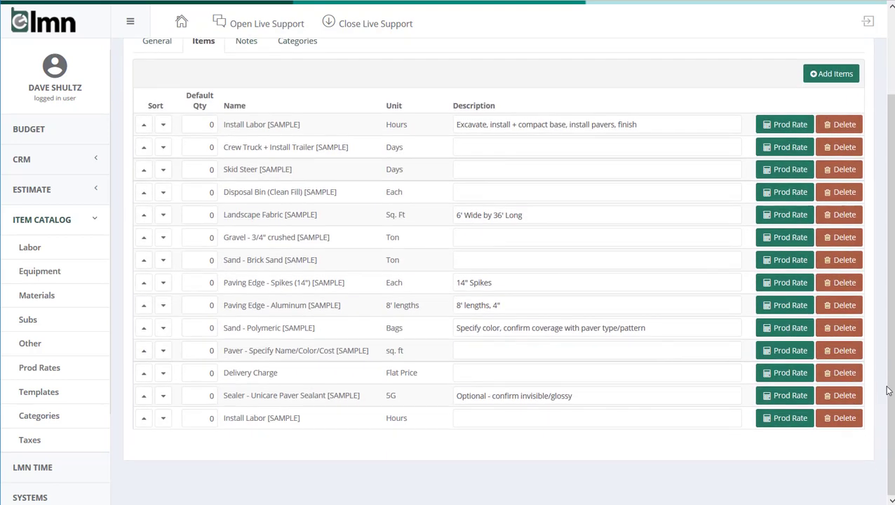
{"action": "left_click", "coordinate": [844, 418]}
{"action": "left_click", "coordinate": [470, 215]}
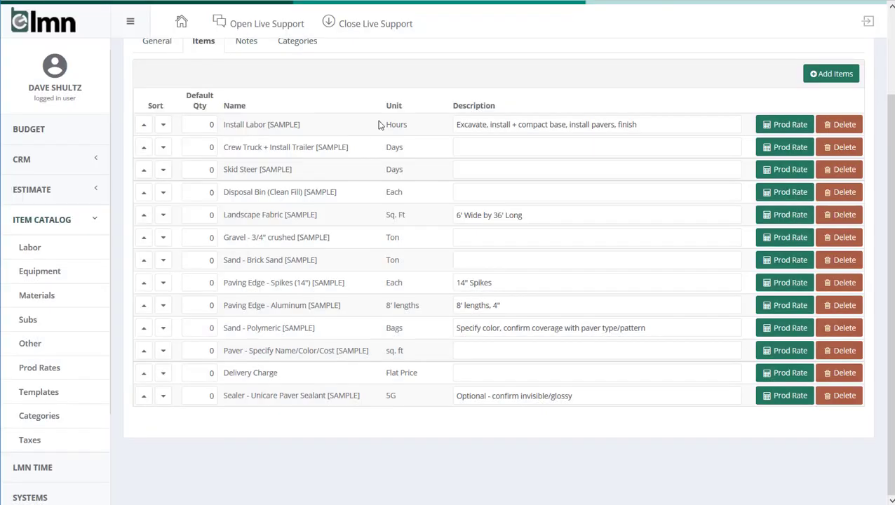
{"action": "scroll", "coordinate": [475, 403], "scroll_direction": "up", "scroll_amount": 3}
{"action": "scroll", "coordinate": [479, 400], "scroll_direction": "down", "scroll_amount": 2}
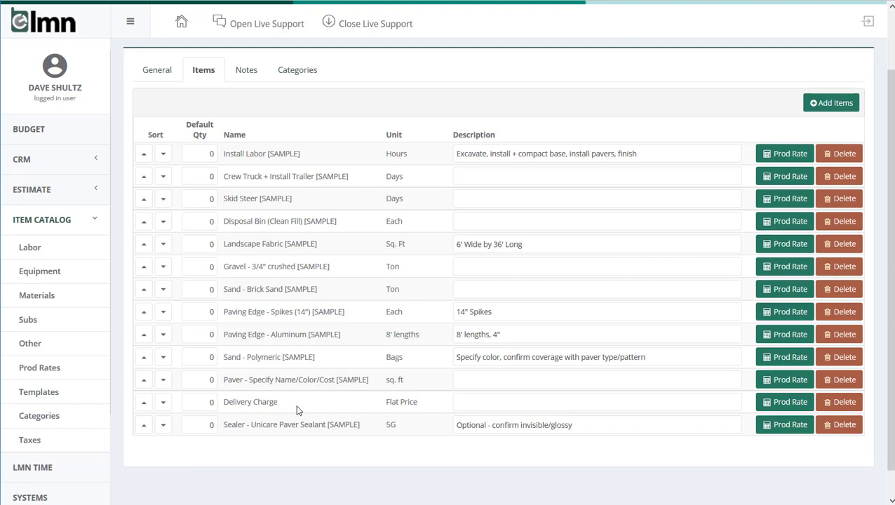
{"action": "scroll", "coordinate": [339, 313], "scroll_direction": "up", "scroll_amount": 2}
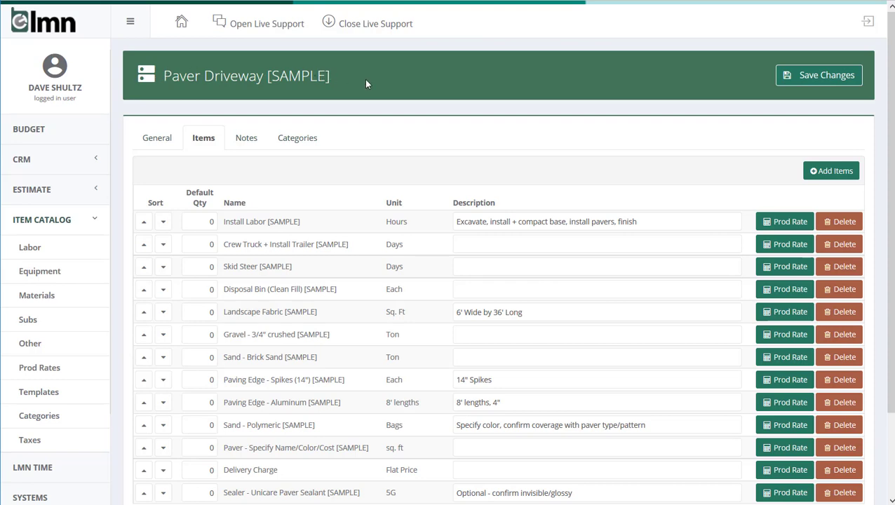
{"action": "scroll", "coordinate": [366, 83], "scroll_direction": "down", "scroll_amount": 2}
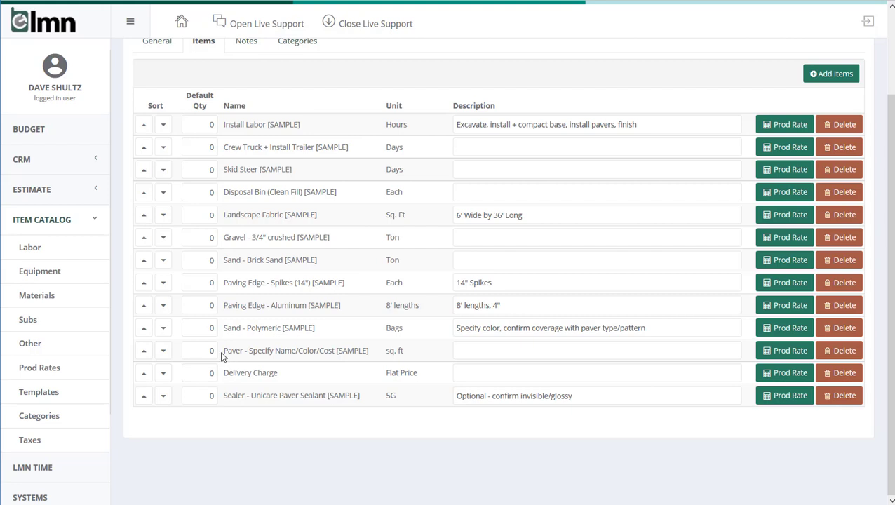
{"action": "left_click_drag", "start_coordinate": [224, 351], "coordinate": [366, 356]}
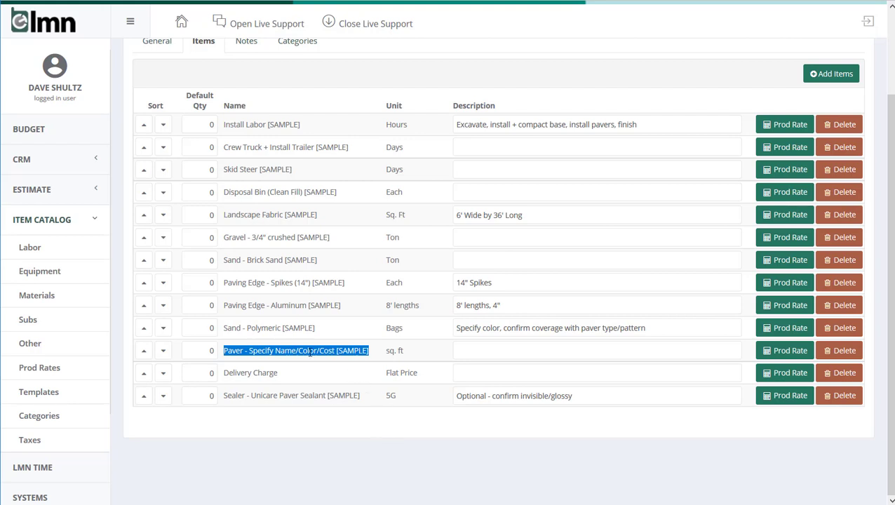
{"action": "left_click", "coordinate": [260, 355]}
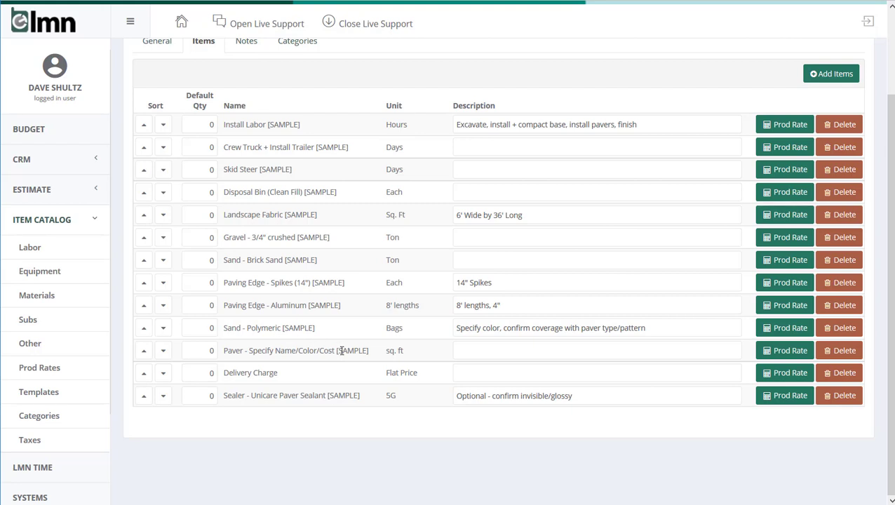
{"action": "scroll", "coordinate": [353, 351], "scroll_direction": "up", "scroll_amount": 1}
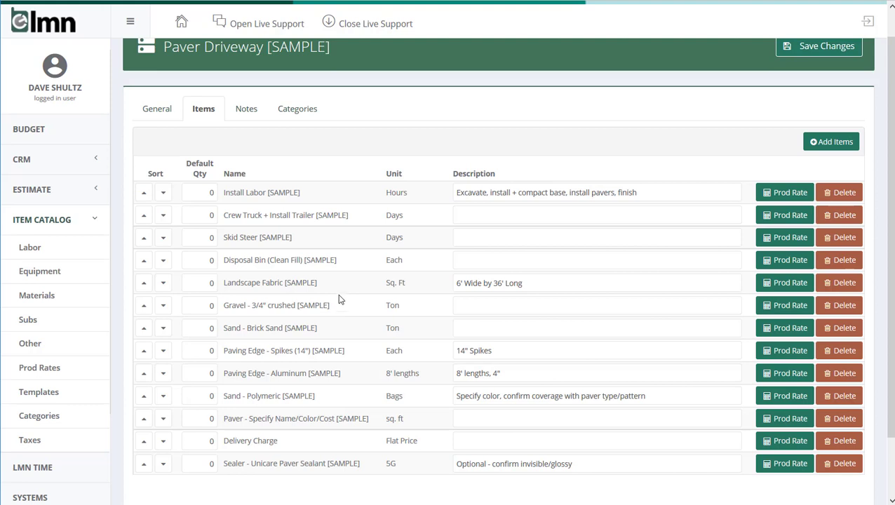
Step: Save the Gravel installation rate of 3.7 Ton per 100 sq. ft, commented 'based on a 12" base'
{"action": "left_click", "coordinate": [792, 309]}
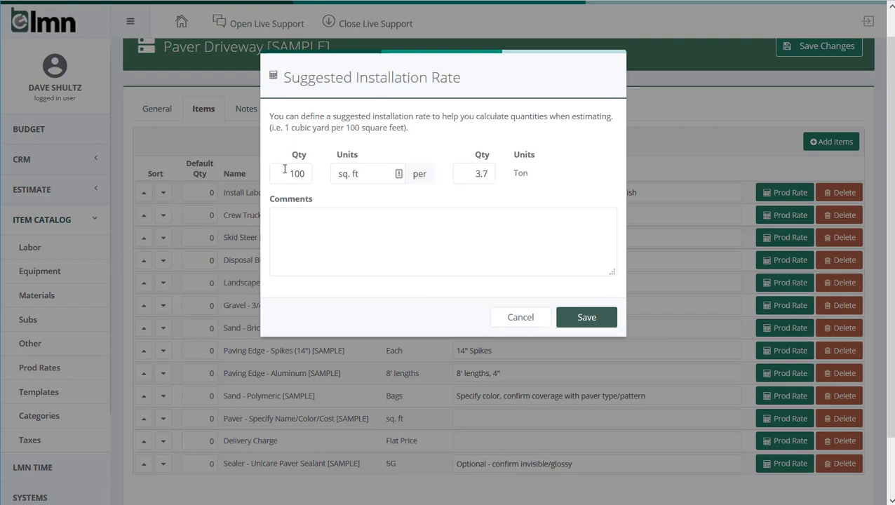
{"action": "left_click_drag", "start_coordinate": [283, 173], "coordinate": [358, 177]}
{"action": "key", "text": "Tab"}
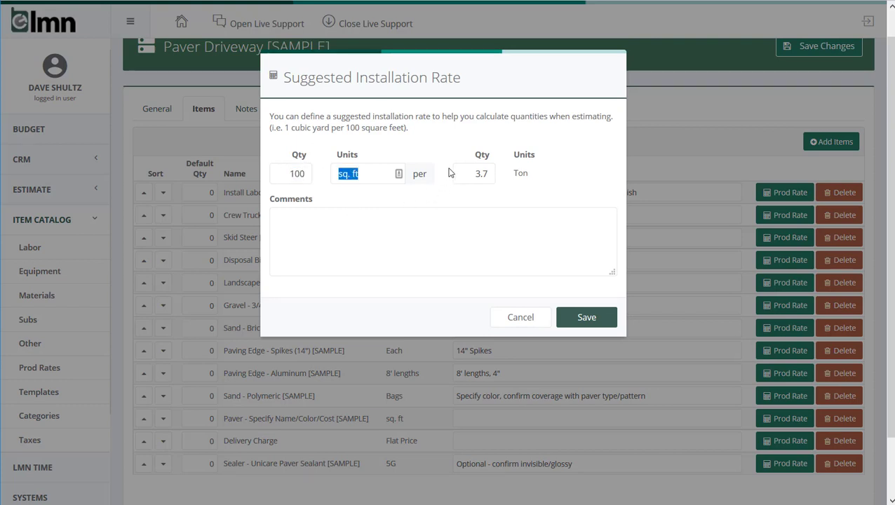
{"action": "key", "text": "Tab"}
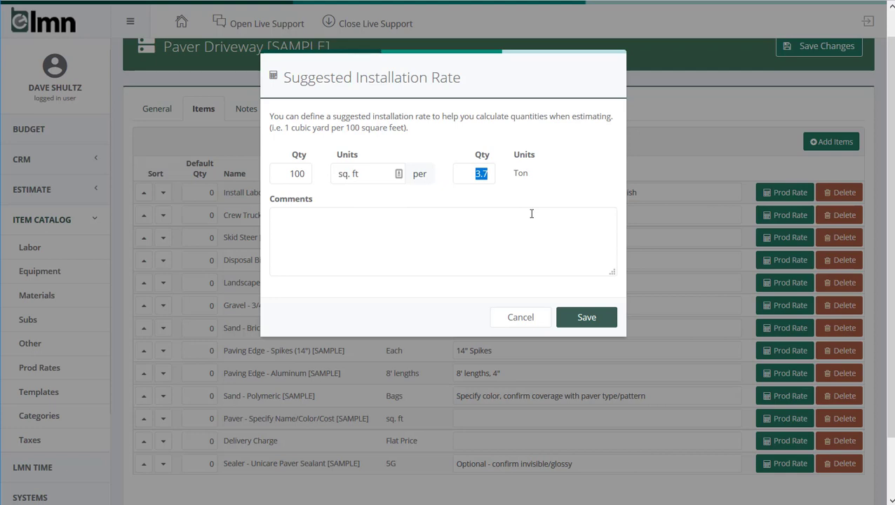
{"action": "key", "text": "Tab"}
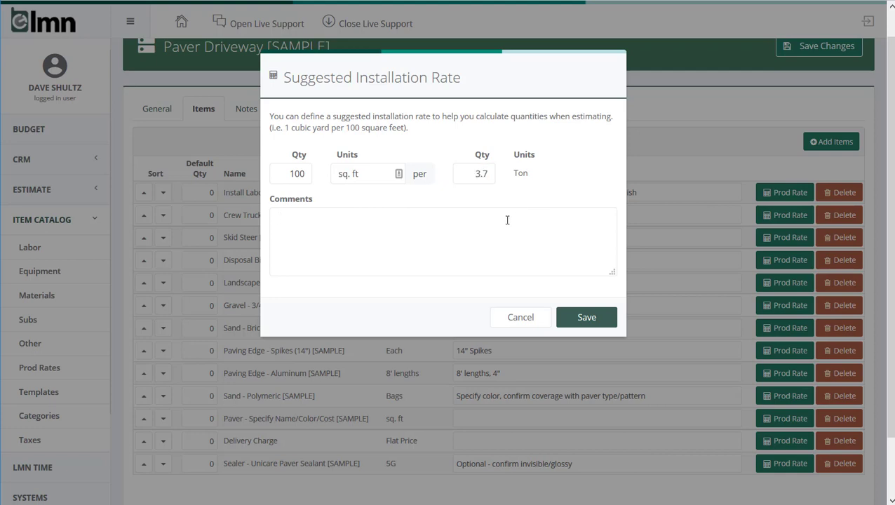
{"action": "type", "text": "based on a 12\" base"}
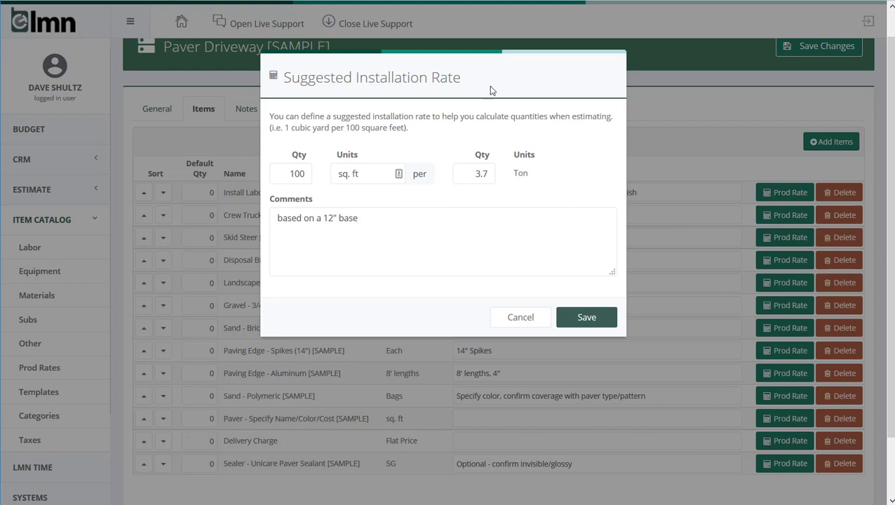
{"action": "left_click_drag", "start_coordinate": [368, 220], "coordinate": [259, 209]}
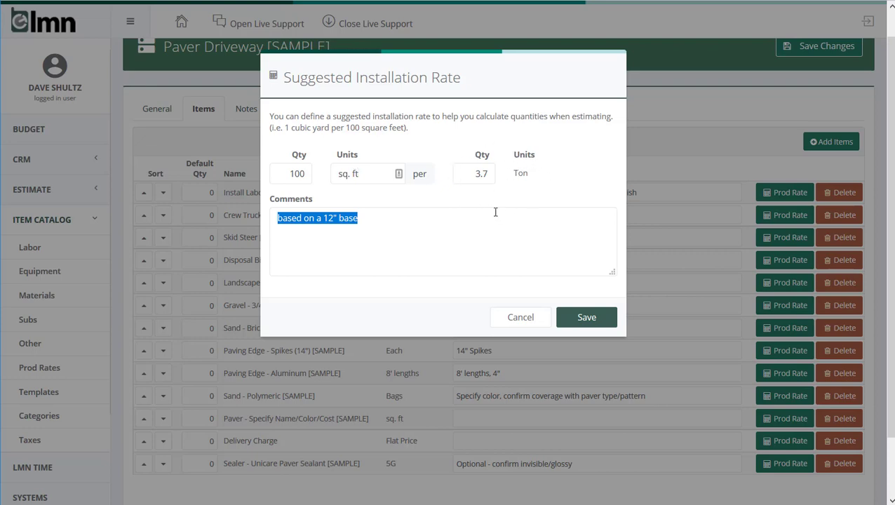
{"action": "left_click", "coordinate": [591, 320]}
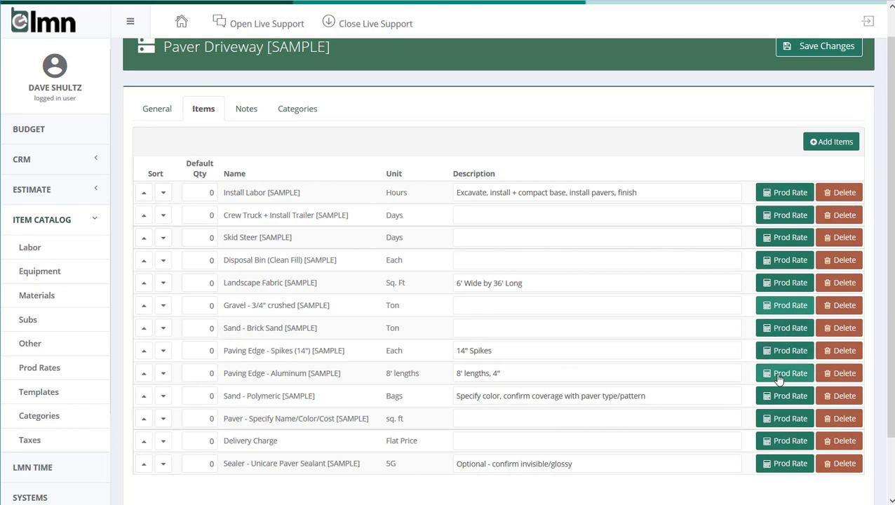
Step: Show the Paving Edge - Aluminum rate of 8 lin. ft. per one 8' length
{"action": "scroll", "coordinate": [640, 210], "scroll_direction": "up", "scroll_amount": 1}
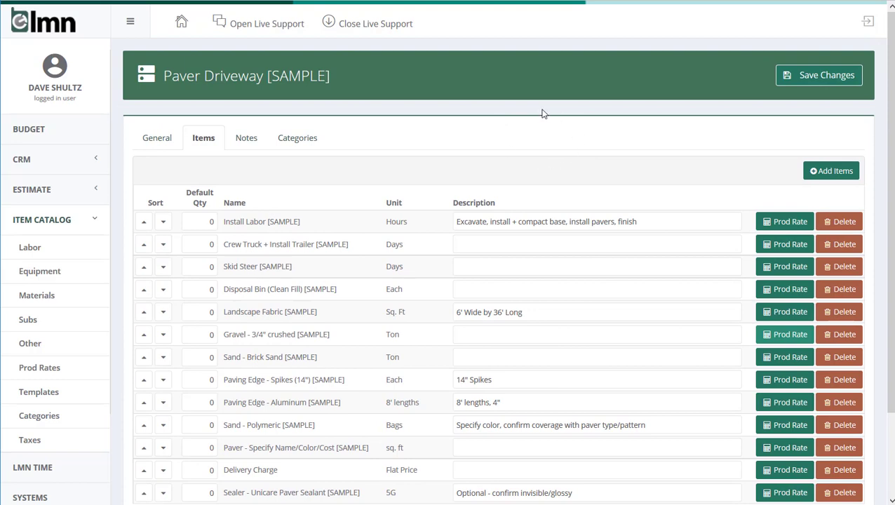
{"action": "left_click", "coordinate": [778, 401]}
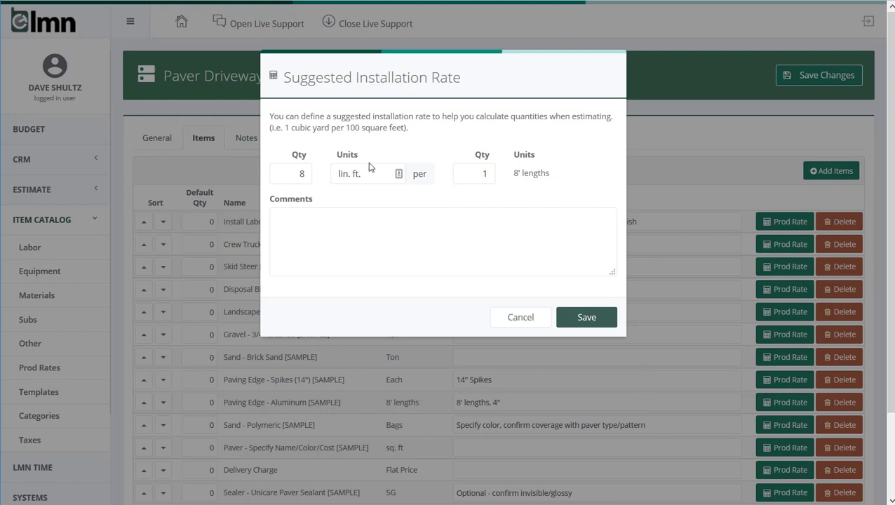
{"action": "left_click_drag", "start_coordinate": [361, 167], "coordinate": [329, 173]}
{"action": "left_click_drag", "start_coordinate": [290, 171], "coordinate": [361, 176]}
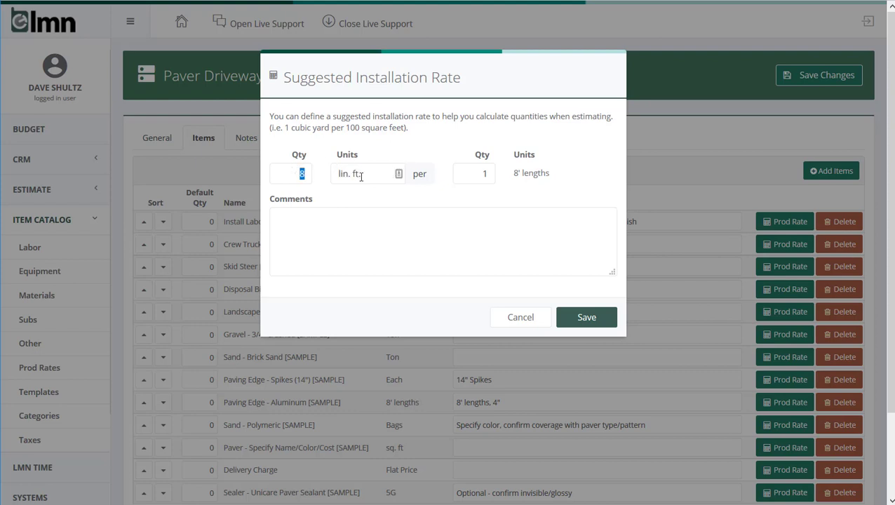
{"action": "left_click", "coordinate": [427, 213]}
{"action": "left_click", "coordinate": [536, 330]}
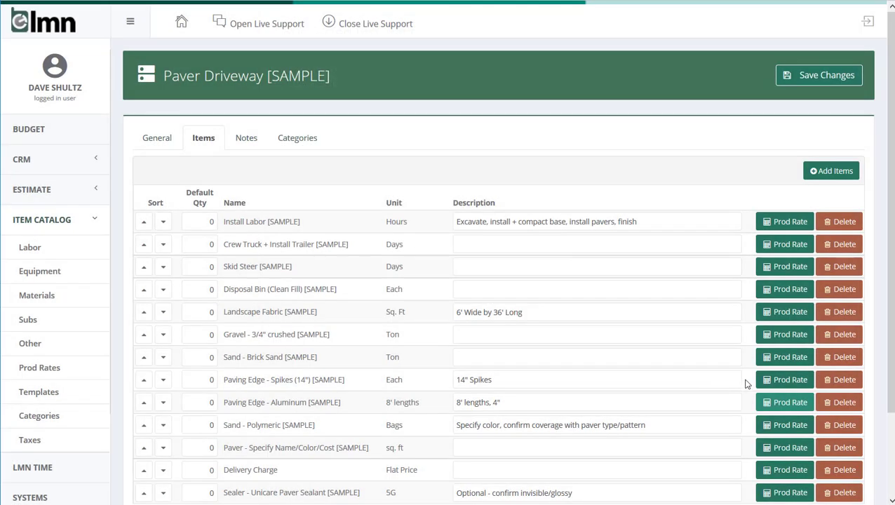
{"action": "left_click", "coordinate": [784, 379]}
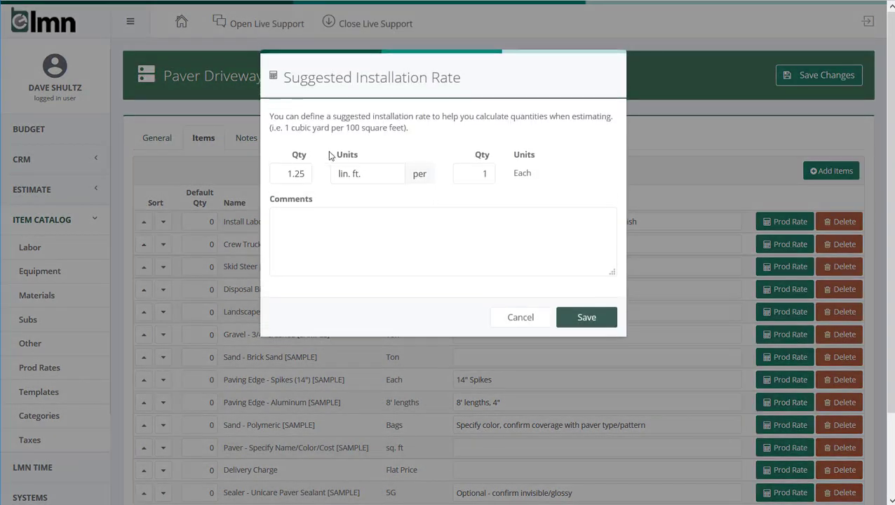
{"action": "left_click", "coordinate": [380, 177]}
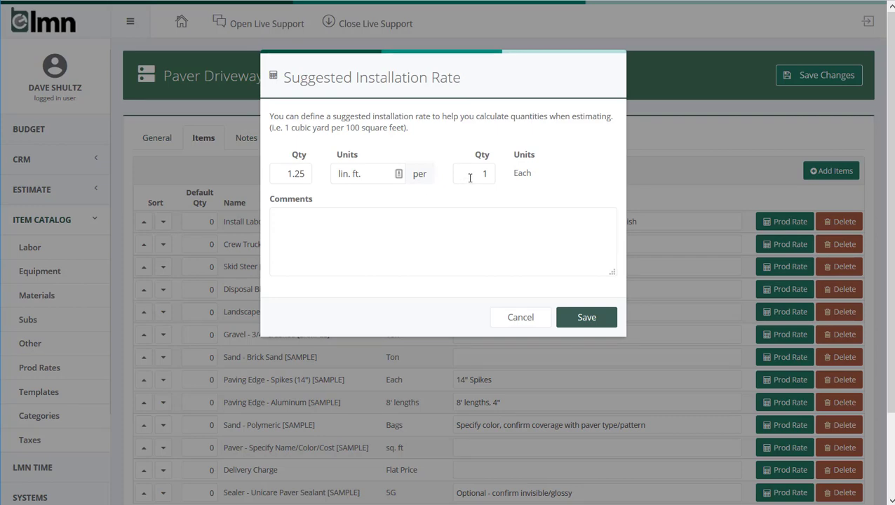
{"action": "left_click", "coordinate": [520, 317]}
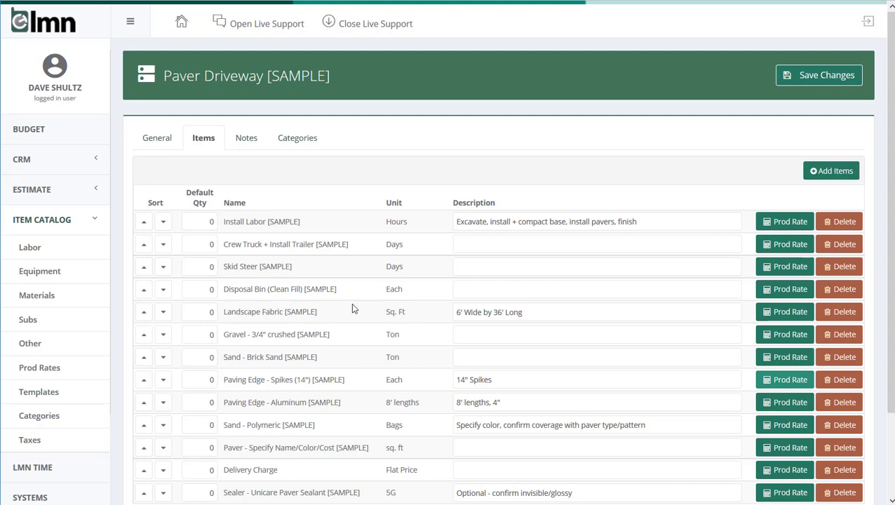
{"action": "left_click", "coordinate": [782, 293]}
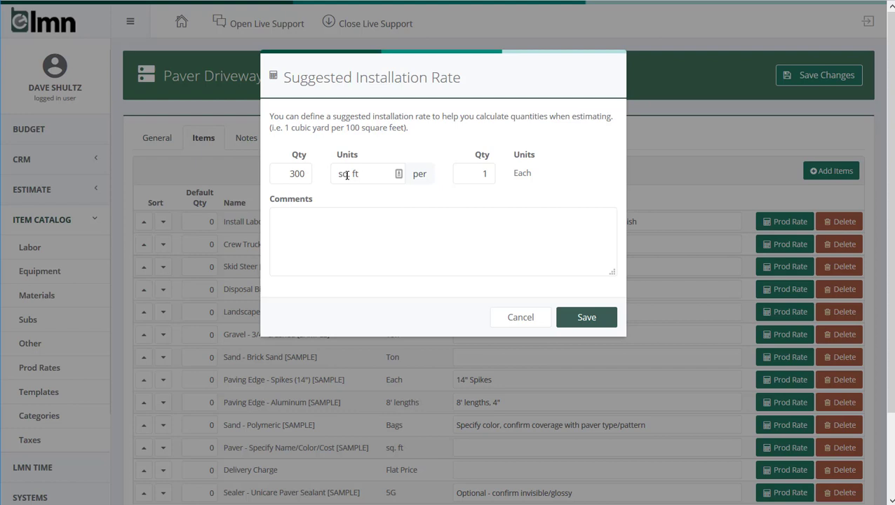
{"action": "left_click_drag", "start_coordinate": [282, 173], "coordinate": [377, 172]}
{"action": "left_click", "coordinate": [377, 173]}
{"action": "left_click", "coordinate": [522, 317]}
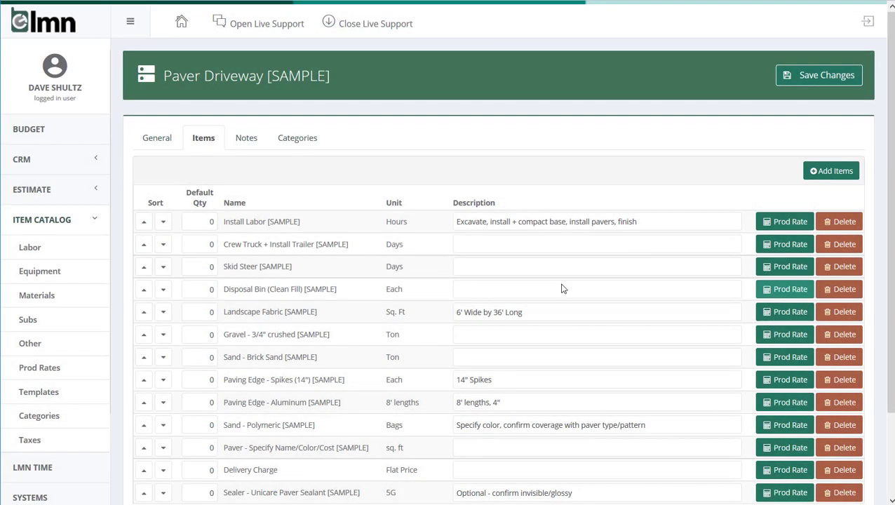
{"action": "scroll", "coordinate": [559, 284], "scroll_direction": "down", "scroll_amount": 2}
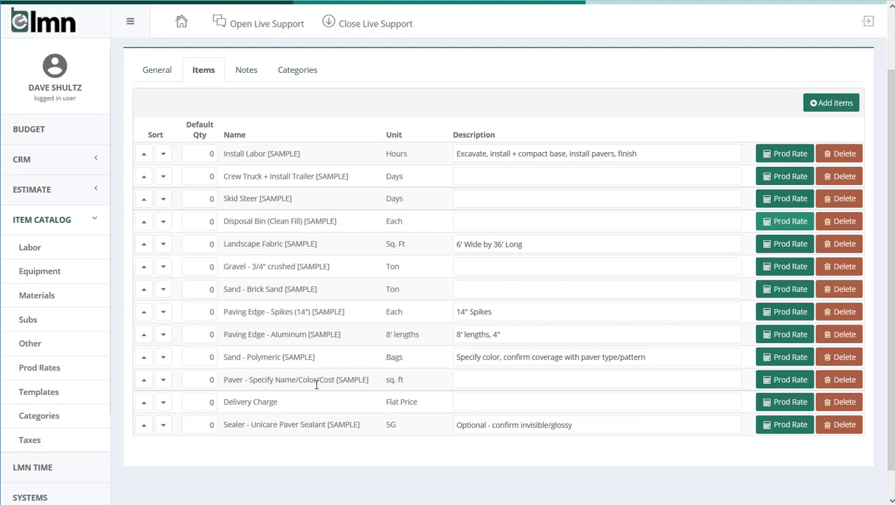
{"action": "scroll", "coordinate": [316, 384], "scroll_direction": "up", "scroll_amount": 1}
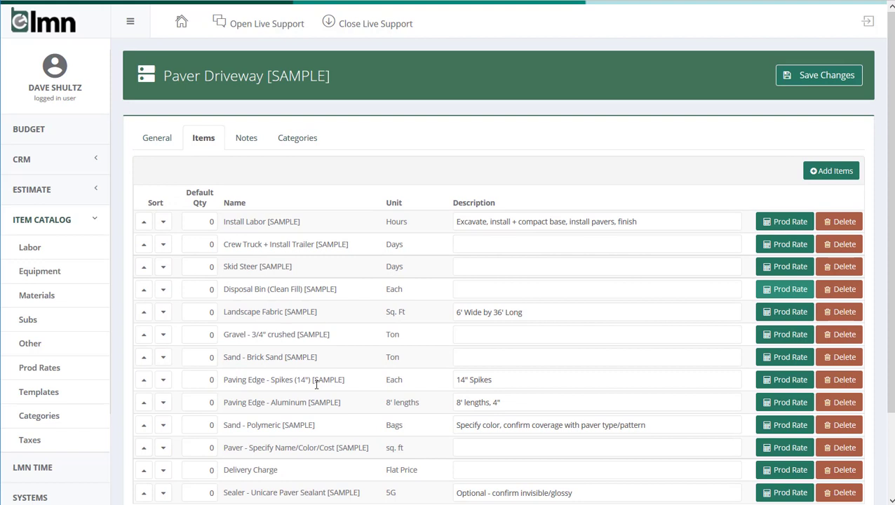
Step: Display the template's Customer Notes with its 4 phases and the crew tool checklist
{"action": "left_click", "coordinate": [249, 140]}
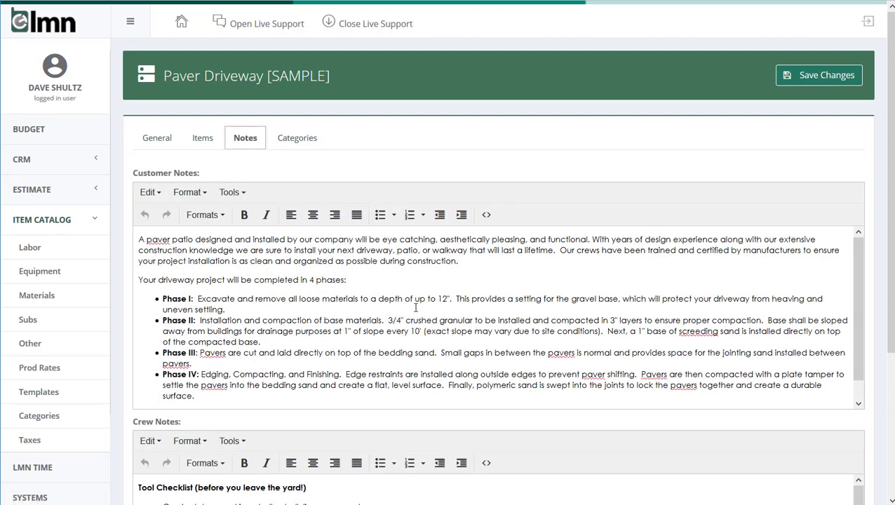
{"action": "left_click_drag", "start_coordinate": [246, 398], "coordinate": [123, 232]}
{"action": "left_click", "coordinate": [320, 353]}
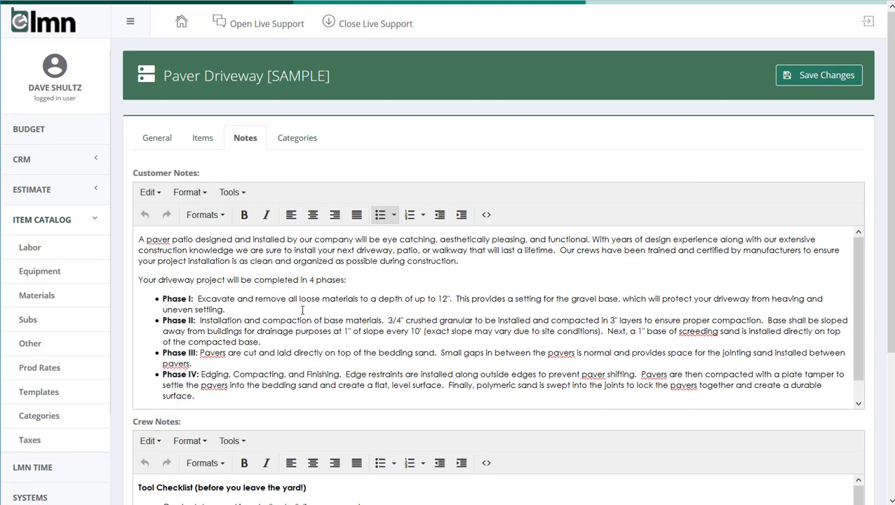
{"action": "scroll", "coordinate": [302, 310], "scroll_direction": "down", "scroll_amount": 5}
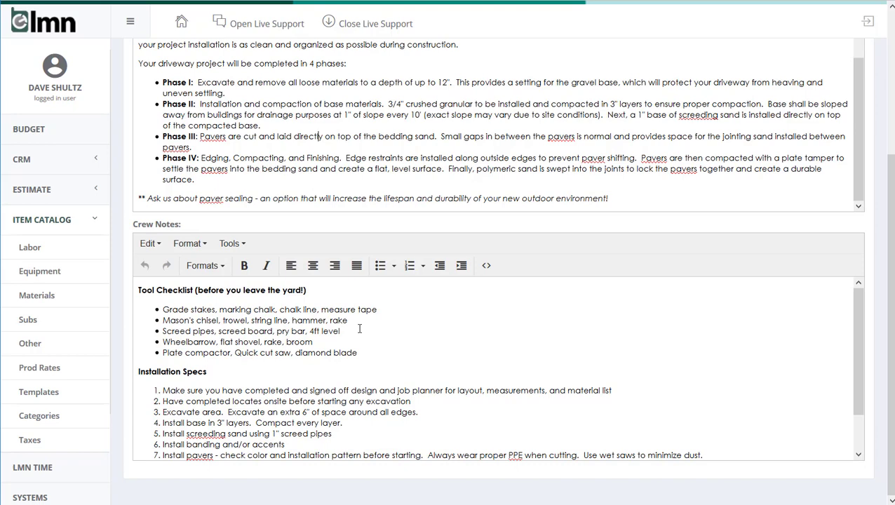
{"action": "scroll", "coordinate": [359, 328], "scroll_direction": "up", "scroll_amount": 5}
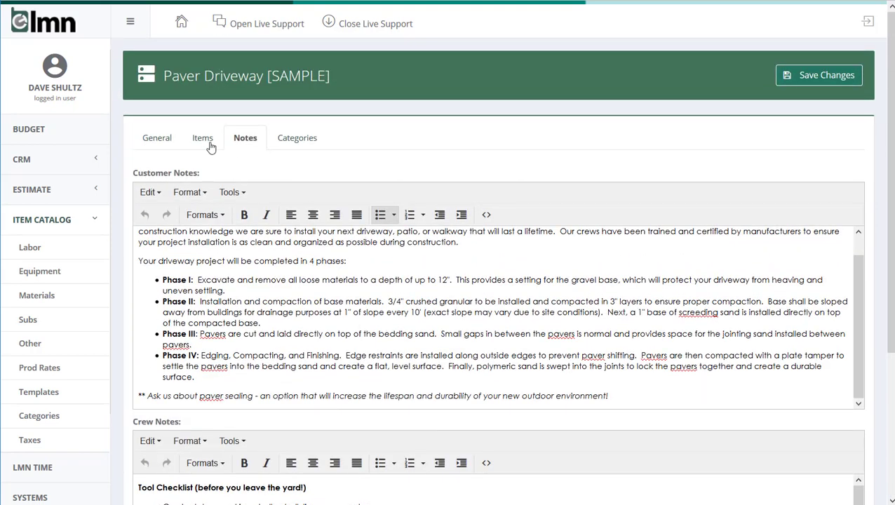
{"action": "left_click", "coordinate": [204, 138]}
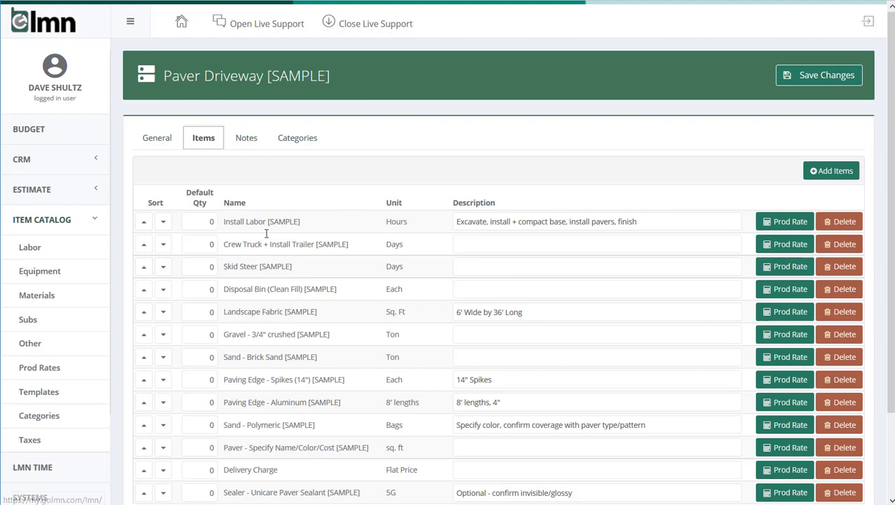
{"action": "left_click", "coordinate": [241, 140]}
{"action": "scroll", "coordinate": [340, 309], "scroll_direction": "down", "scroll_amount": 3}
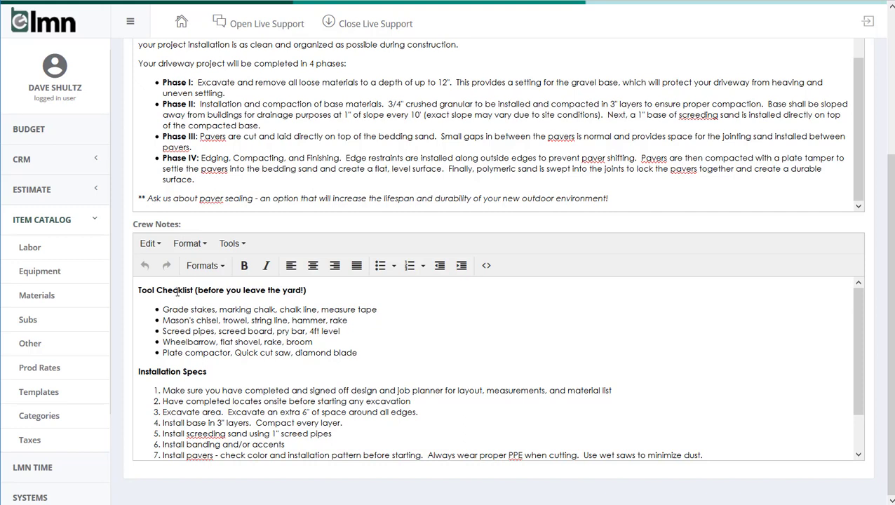
{"action": "left_click_drag", "start_coordinate": [168, 306], "coordinate": [378, 347]}
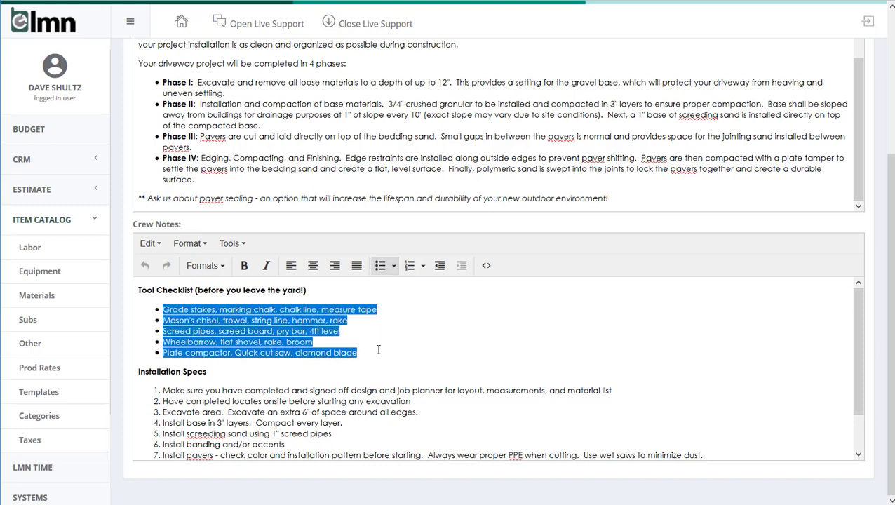
{"action": "left_click", "coordinate": [396, 344]}
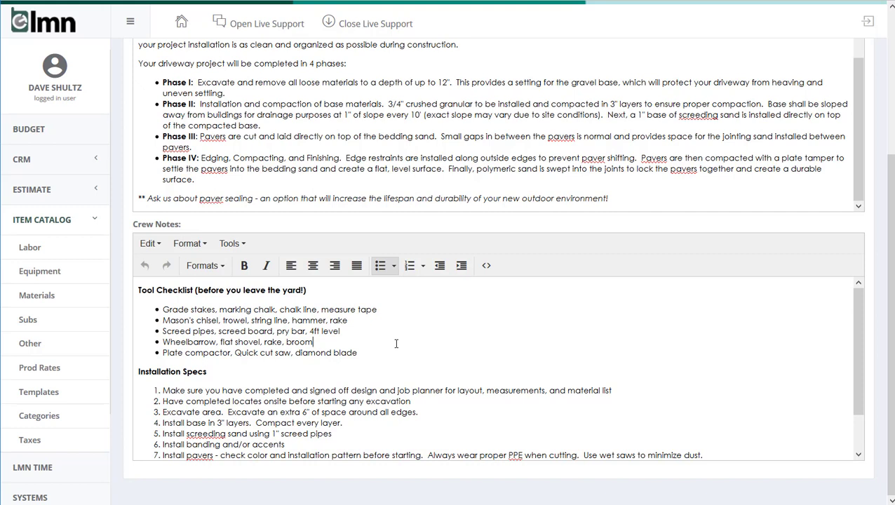
{"action": "left_click", "coordinate": [396, 344]}
{"action": "scroll", "coordinate": [369, 350], "scroll_direction": "down", "scroll_amount": 2}
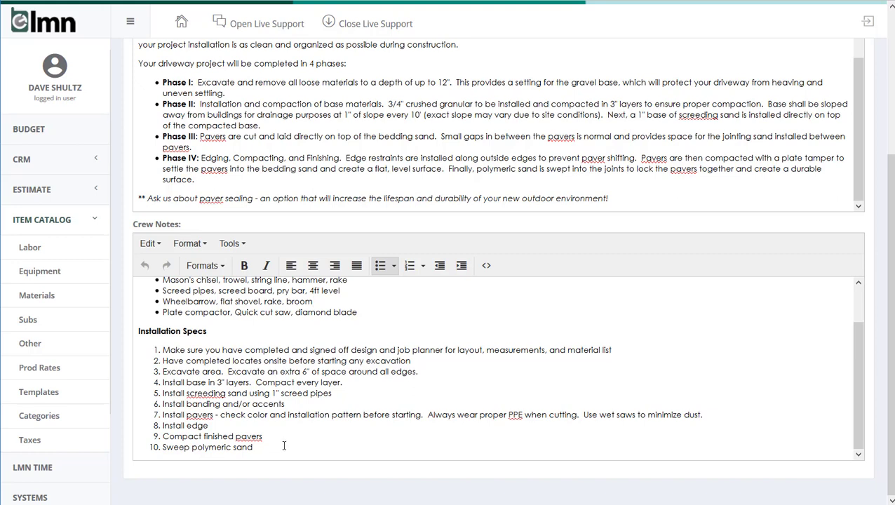
{"action": "left_click_drag", "start_coordinate": [284, 445], "coordinate": [169, 330]}
{"action": "left_click", "coordinate": [183, 370]}
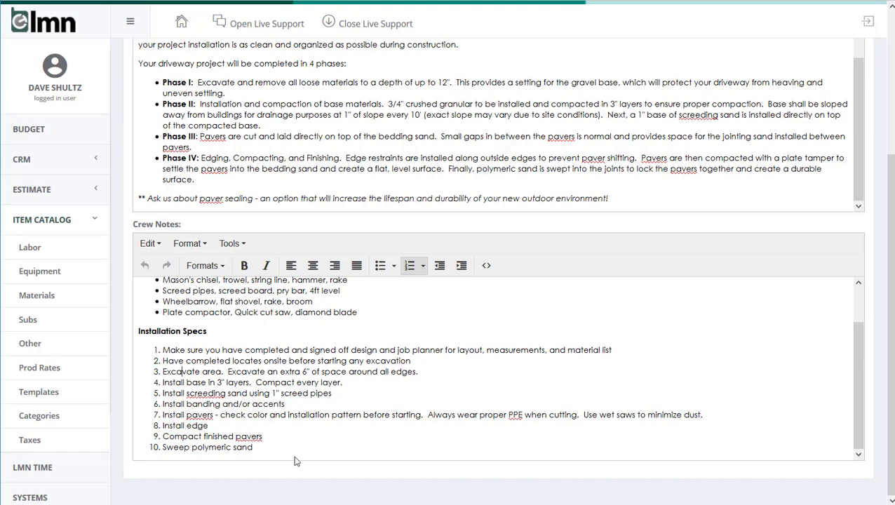
{"action": "scroll", "coordinate": [294, 449], "scroll_direction": "up", "scroll_amount": 2}
{"action": "scroll", "coordinate": [129, 486], "scroll_direction": "up", "scroll_amount": 3}
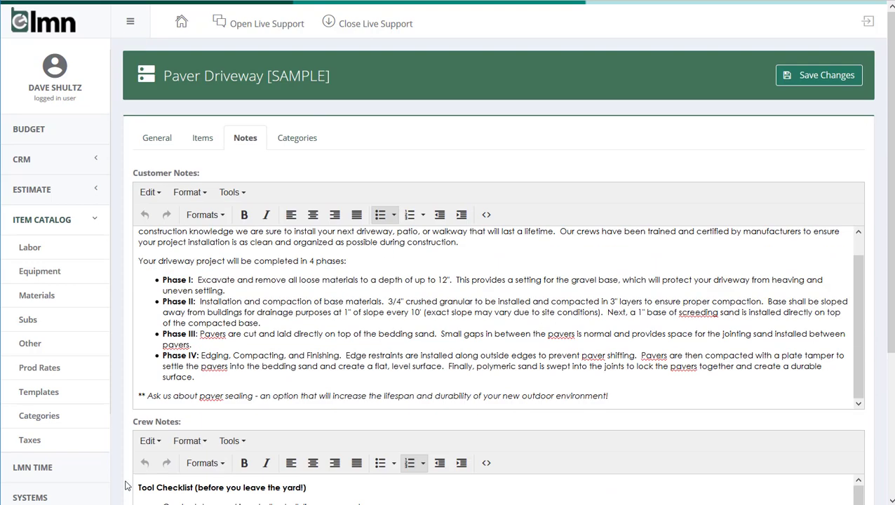
Step: Assign the Precast category to the Paver Driveway template and save the changes
{"action": "left_click", "coordinate": [301, 140]}
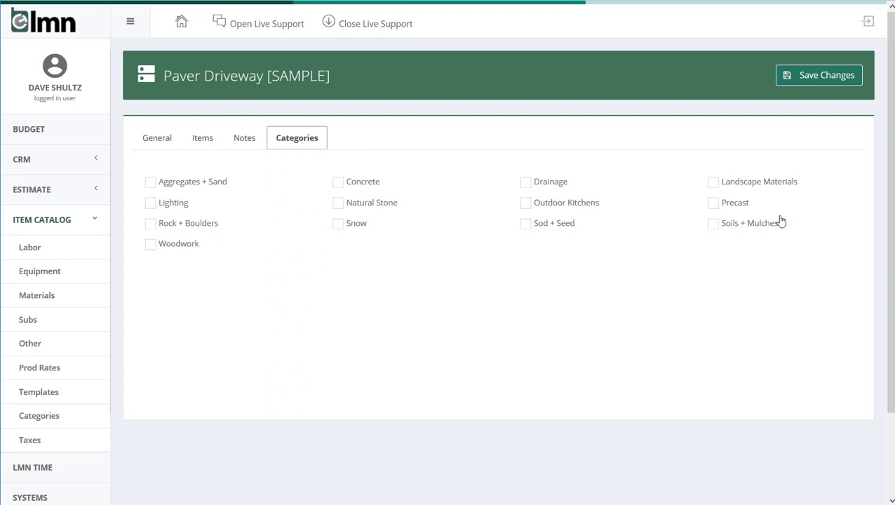
{"action": "left_click", "coordinate": [713, 202]}
{"action": "left_click", "coordinate": [798, 76]}
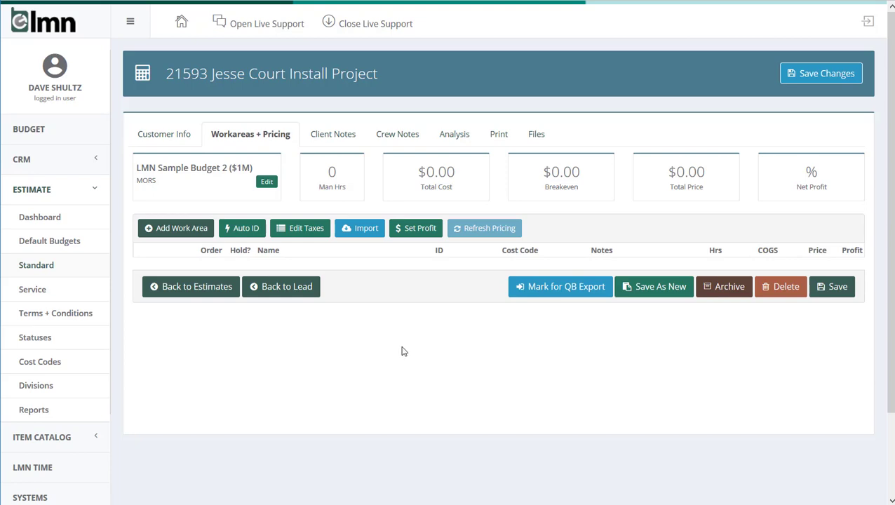
Step: Create a 'Driveway' work area with cost code 100 Installation on the estimate
{"action": "left_click", "coordinate": [200, 229]}
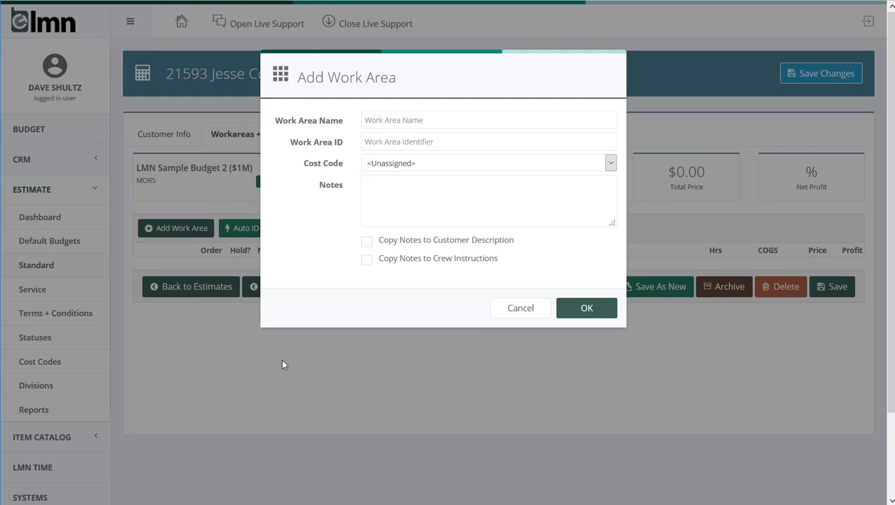
{"action": "left_click", "coordinate": [469, 113]}
{"action": "type", "text": "Driveway"}
{"action": "left_click", "coordinate": [421, 165]}
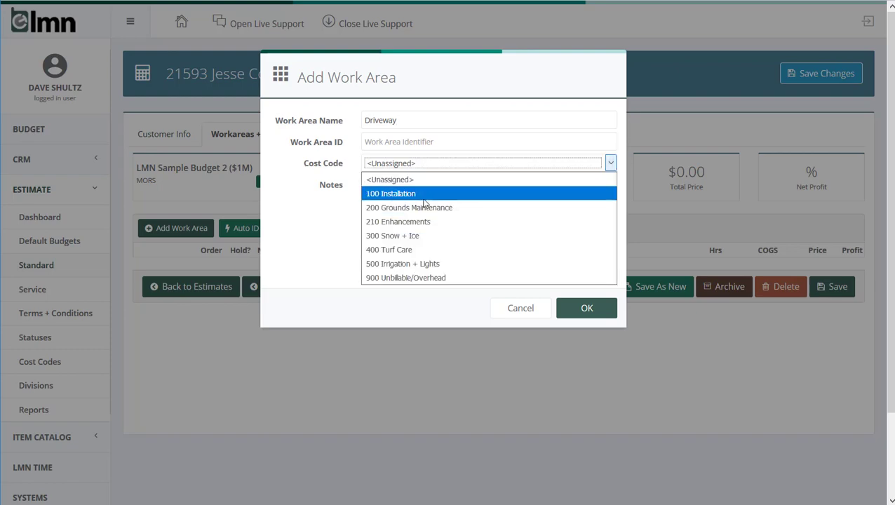
{"action": "left_click", "coordinate": [417, 194]}
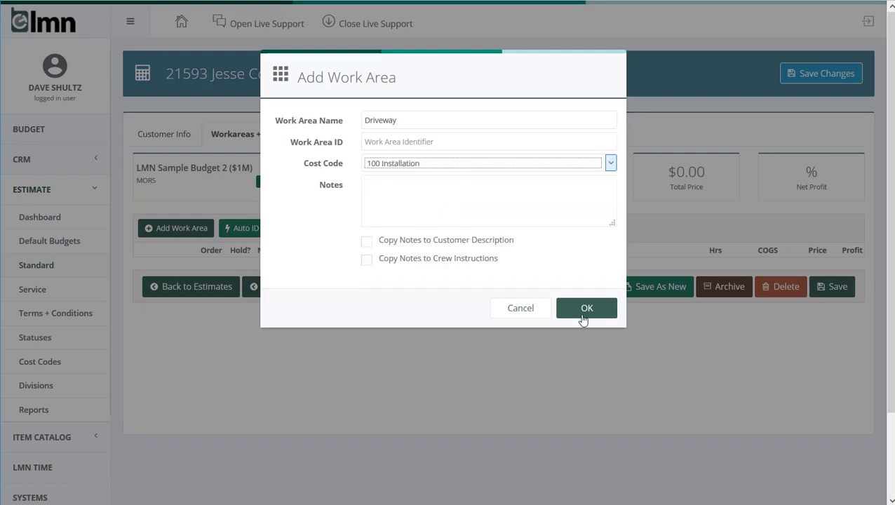
{"action": "left_click", "coordinate": [586, 308]}
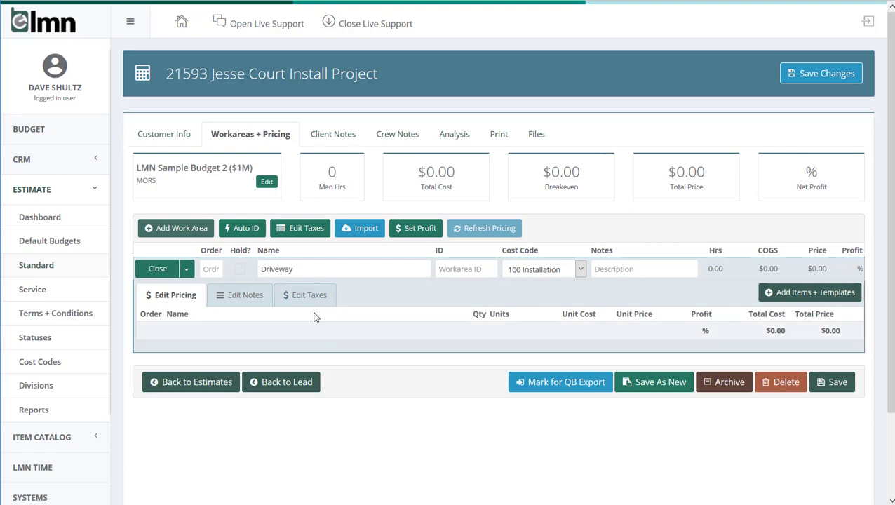
Step: Load the Paver Driveway [SAMPLE] template's items into the Driveway work area from the Templates catalog
{"action": "left_click", "coordinate": [828, 298]}
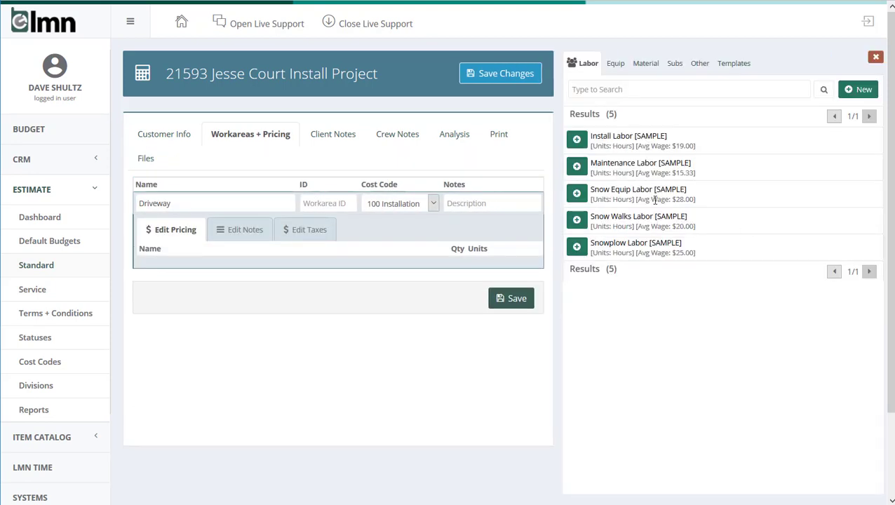
{"action": "left_click", "coordinate": [614, 62]}
{"action": "left_click", "coordinate": [643, 63]}
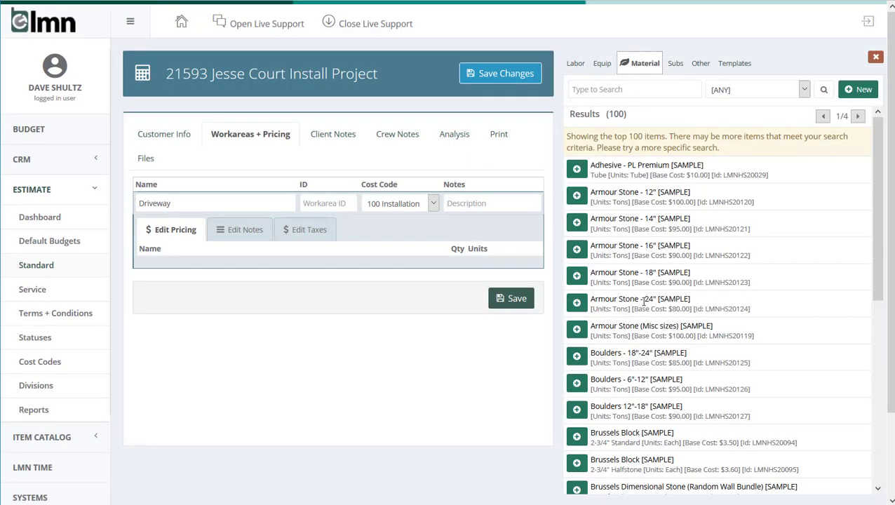
{"action": "left_click", "coordinate": [727, 63]}
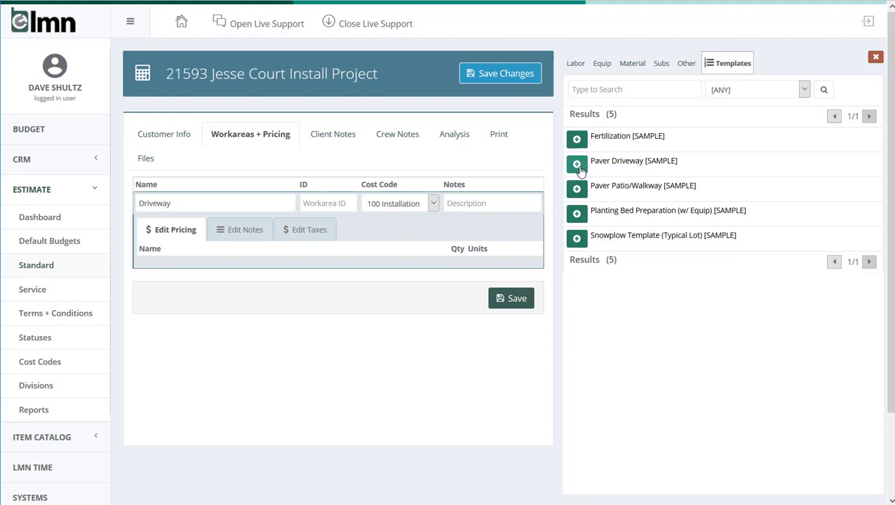
{"action": "left_click", "coordinate": [576, 164]}
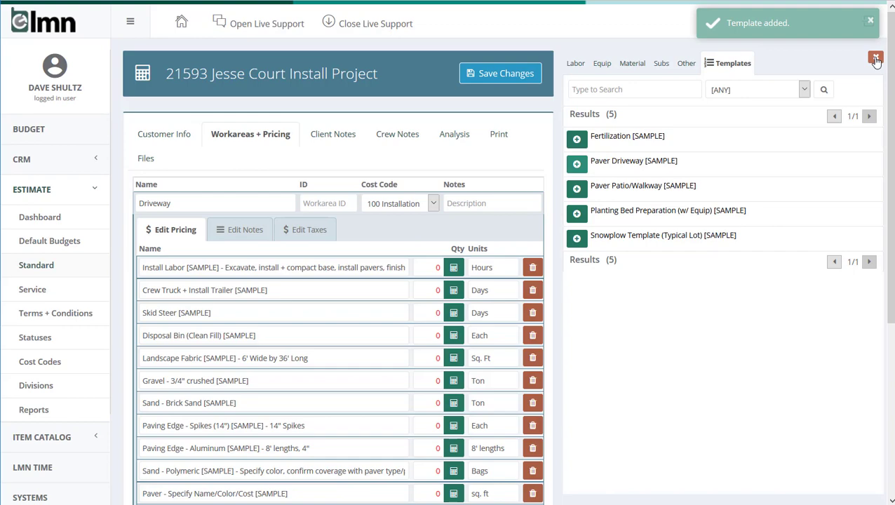
{"action": "left_click", "coordinate": [875, 60]}
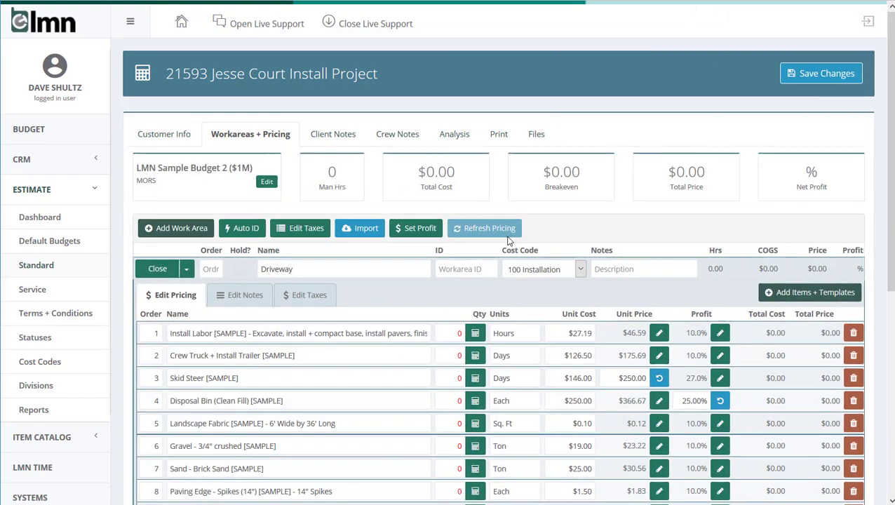
Step: Calculate the install labor hours from a 1200 sq ft driveway area
{"action": "scroll", "coordinate": [509, 240], "scroll_direction": "down", "scroll_amount": 4}
{"action": "scroll", "coordinate": [508, 241], "scroll_direction": "up", "scroll_amount": 2}
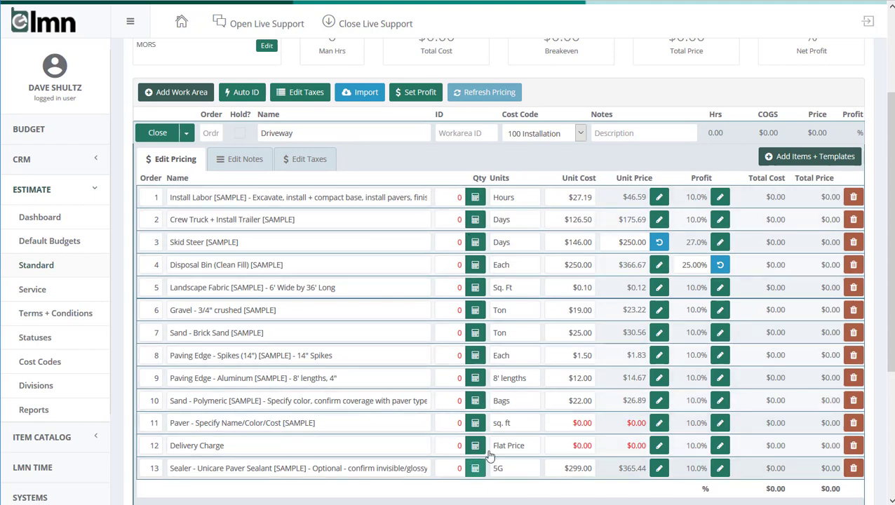
{"action": "left_click", "coordinate": [472, 200]}
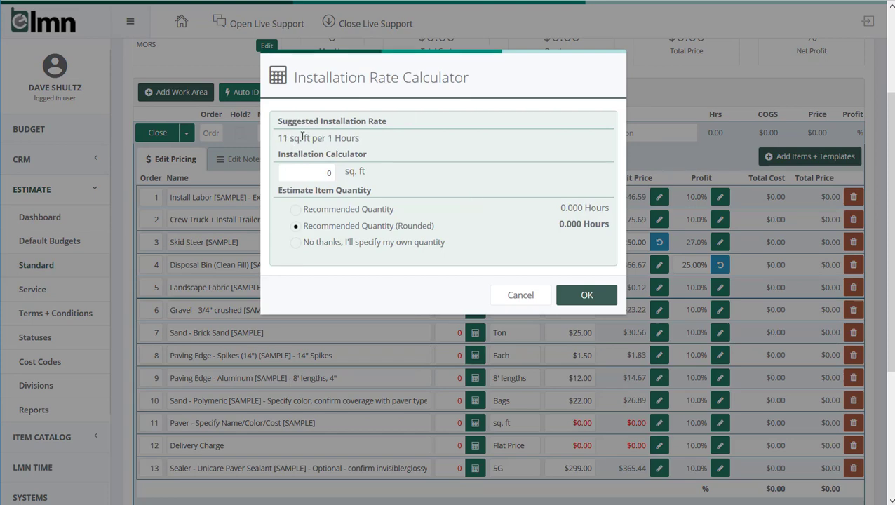
{"action": "double_click", "coordinate": [327, 172]}
{"action": "type", "text": "1200"}
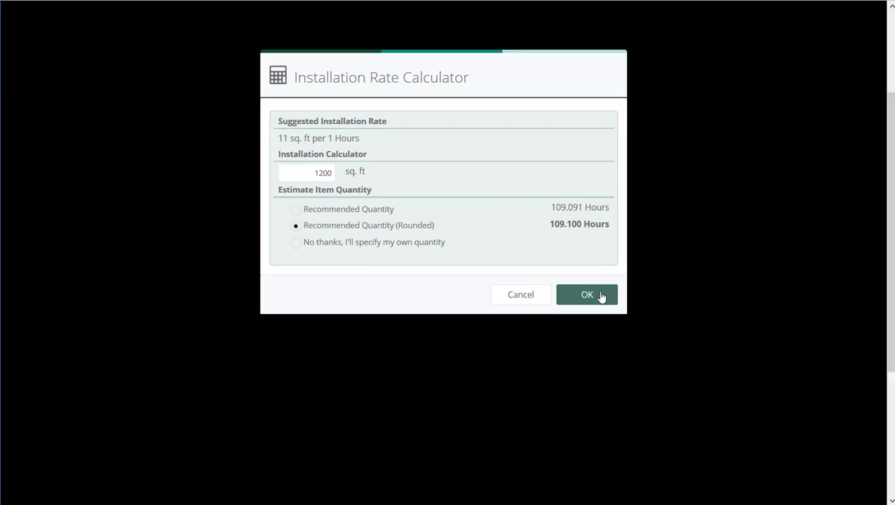
{"action": "left_click", "coordinate": [599, 295]}
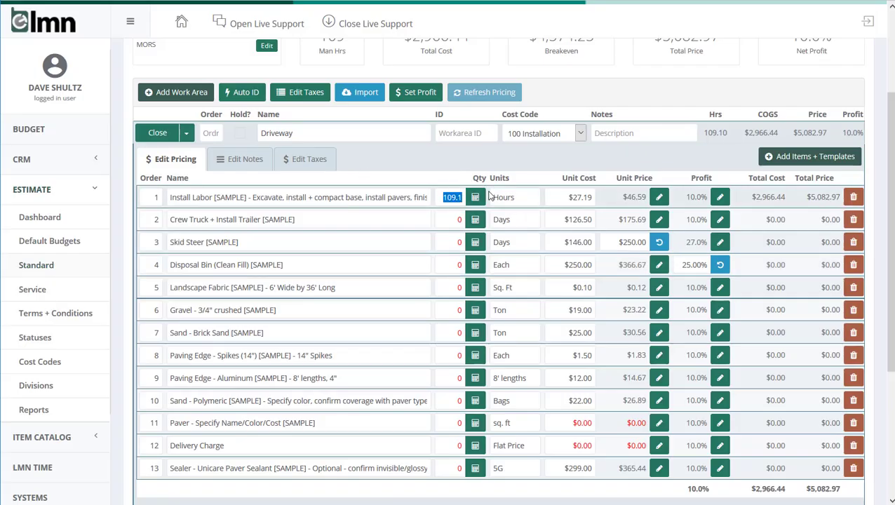
Step: Set install labor to 120 hours, crew truck to 4 and skid steer to 4
{"action": "type", "text": "120"}
{"action": "left_click", "coordinate": [450, 222]}
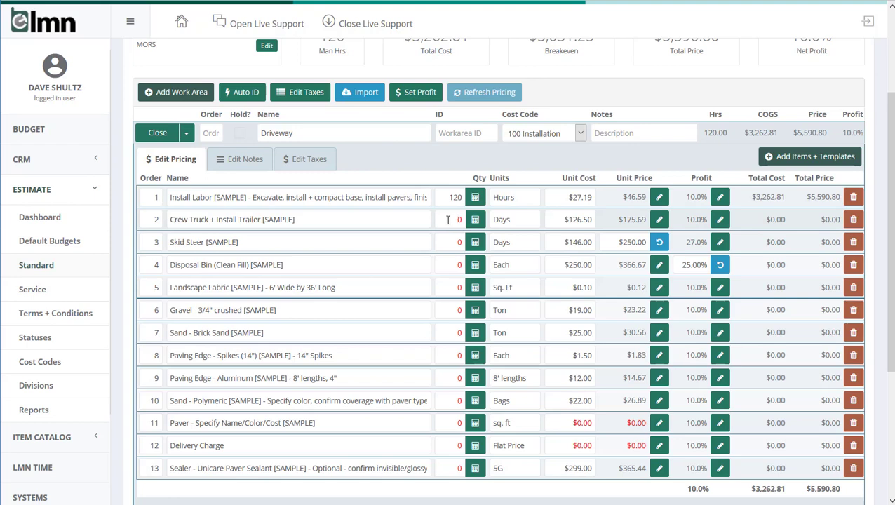
{"action": "type", "text": "4"}
{"action": "left_click", "coordinate": [446, 245]}
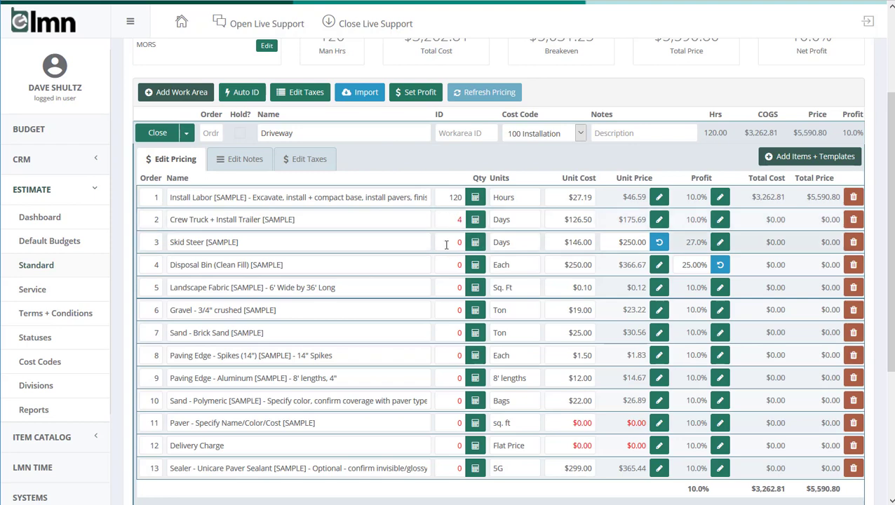
{"action": "type", "text": "4"}
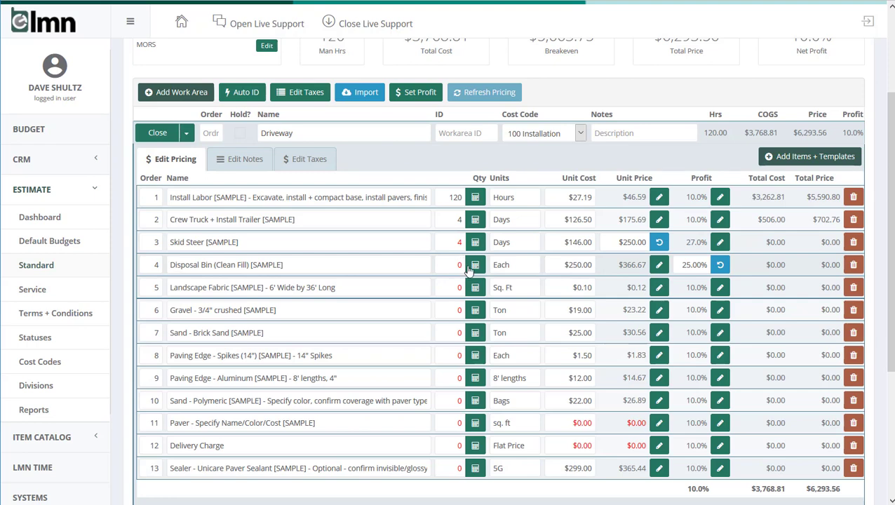
Step: Fill in 4 disposal bins from 1200 sq ft and 1200 for landscape fabric
{"action": "left_click", "coordinate": [473, 267]}
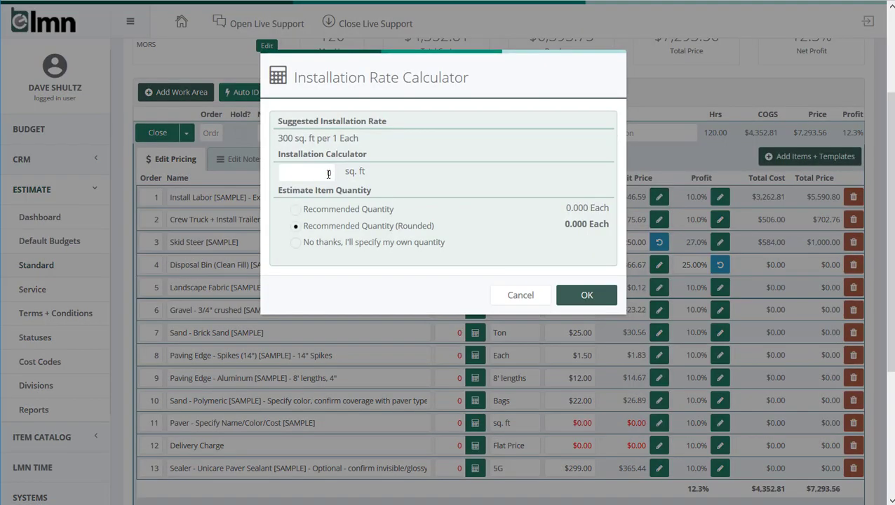
{"action": "left_click", "coordinate": [328, 173]}
{"action": "type", "text": "1200"}
{"action": "left_click", "coordinate": [412, 174]}
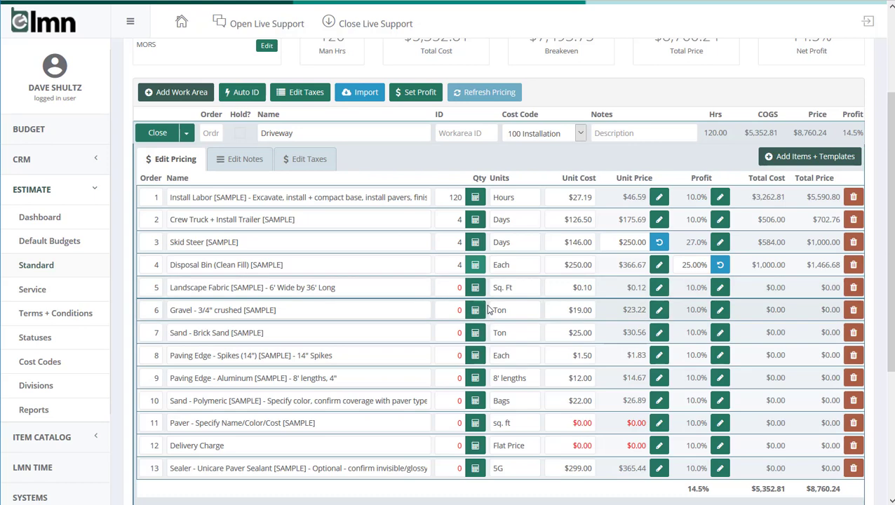
{"action": "left_click", "coordinate": [462, 287]}
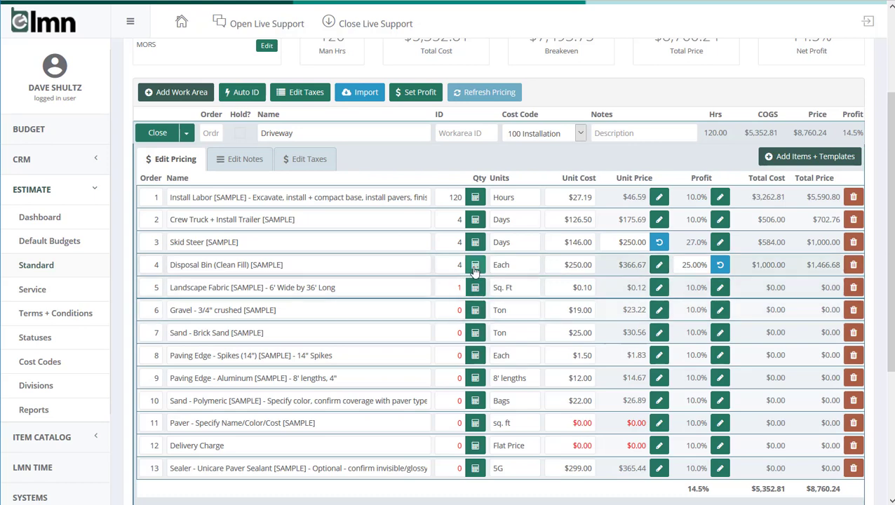
{"action": "type", "text": "1200"}
Step: Calculate 45 ton gravel and 3 ton brick sand from the 1200 sq ft area
{"action": "left_click", "coordinate": [475, 309]}
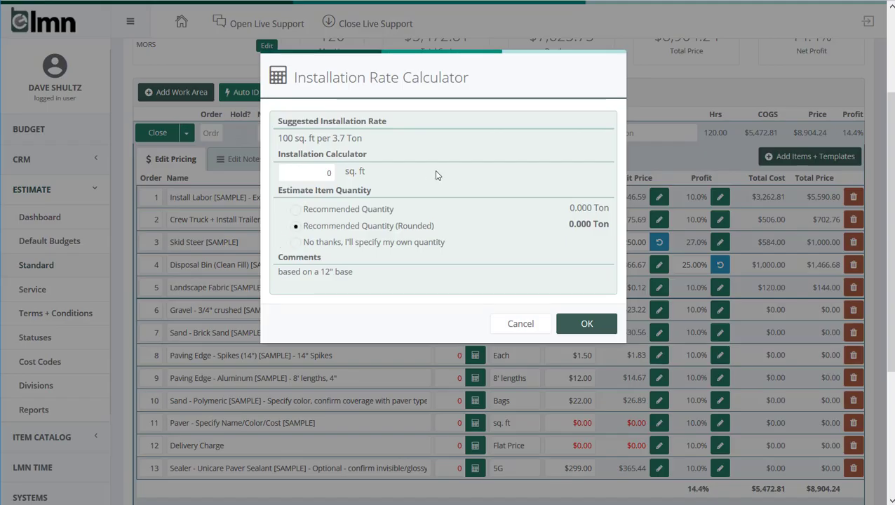
{"action": "type", "text": "1200"}
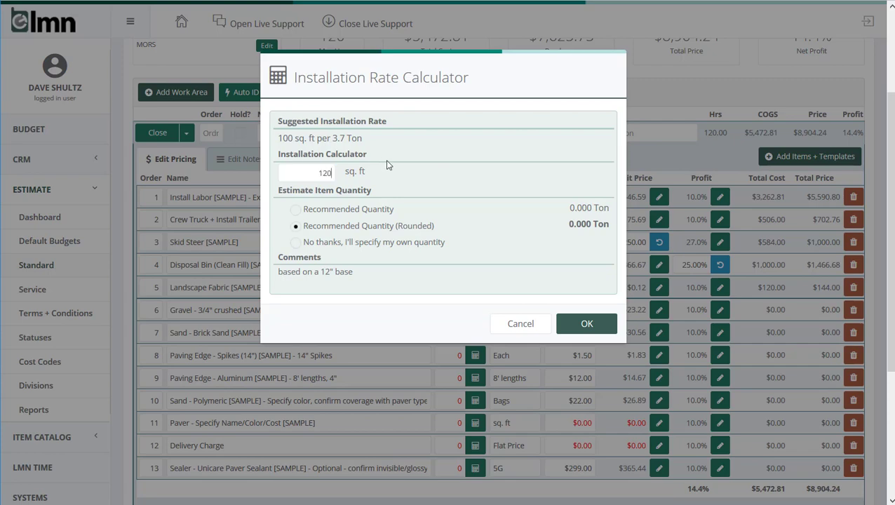
{"action": "left_click", "coordinate": [586, 323]}
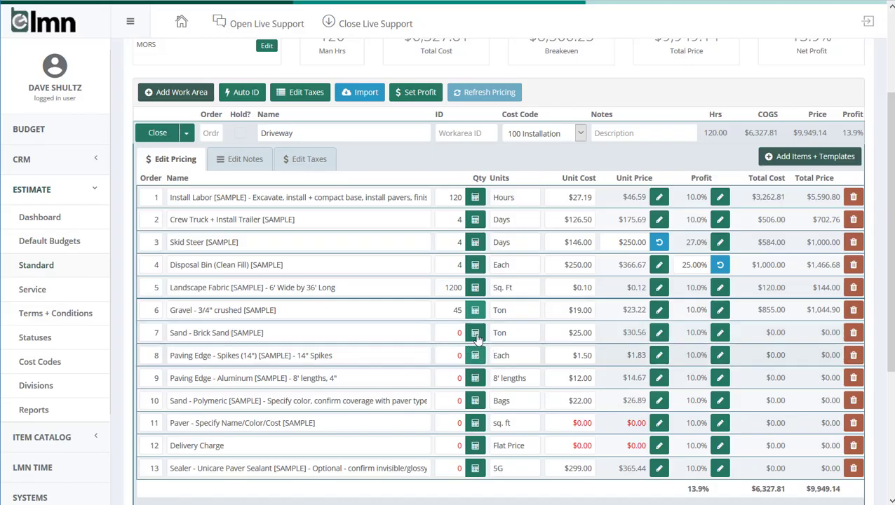
{"action": "left_click", "coordinate": [474, 332]}
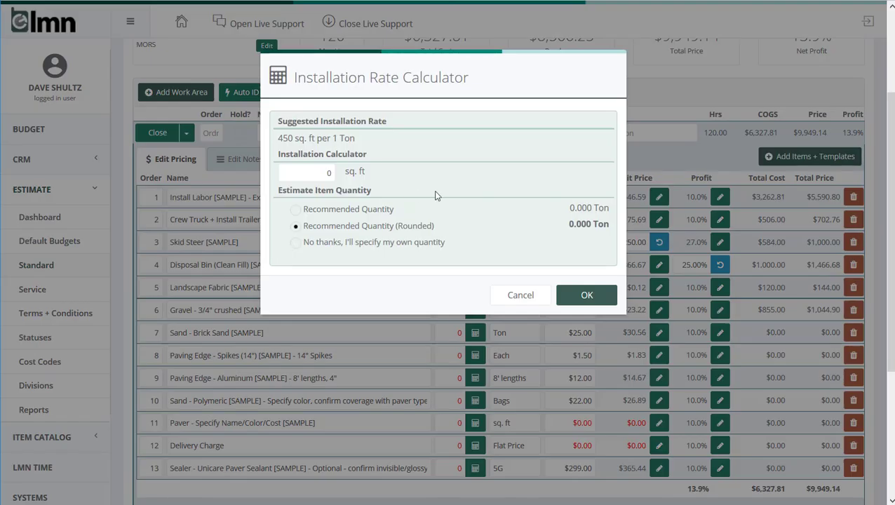
{"action": "double_click", "coordinate": [313, 174]}
{"action": "type", "text": "1200"}
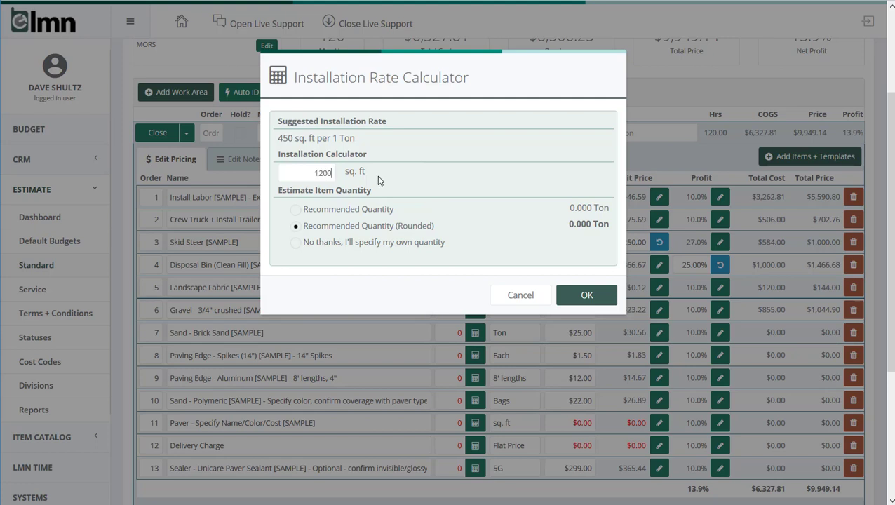
{"action": "left_click", "coordinate": [586, 295]}
Step: Calculate 72 edging spikes and 12 aluminum edging lengths from 90 linear feet
{"action": "left_click", "coordinate": [474, 355]}
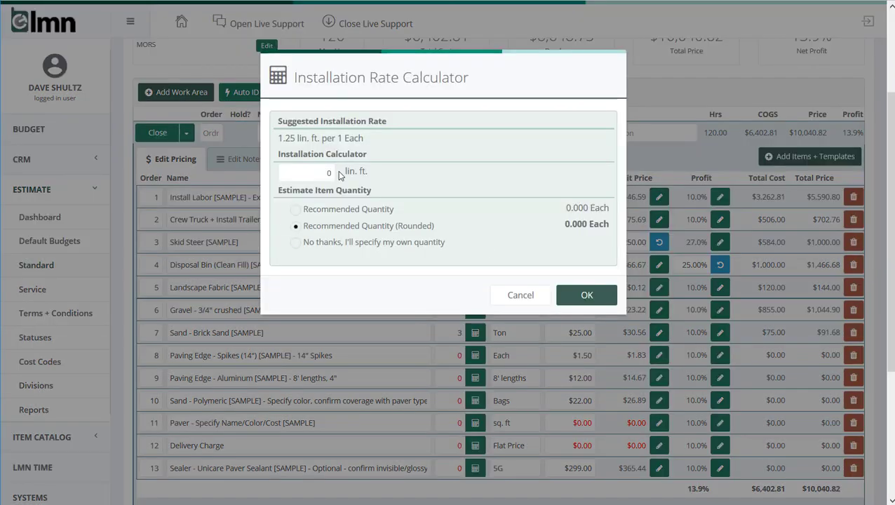
{"action": "double_click", "coordinate": [326, 173]}
{"action": "type", "text": "90"}
{"action": "left_click", "coordinate": [587, 295]}
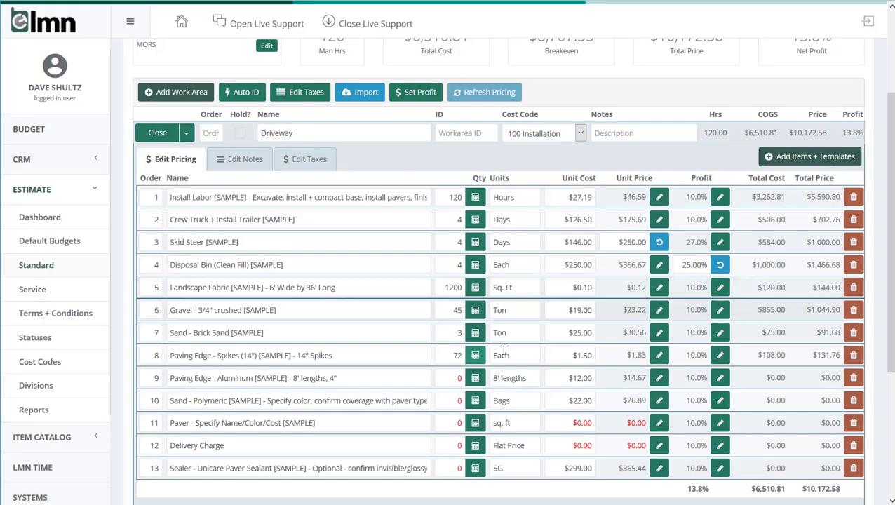
{"action": "left_click", "coordinate": [474, 377]}
{"action": "double_click", "coordinate": [315, 177]}
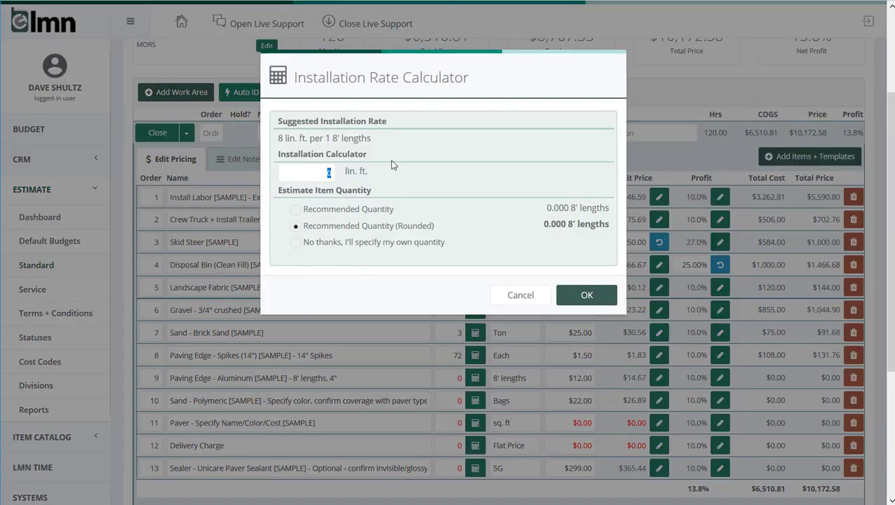
{"action": "type", "text": "90"}
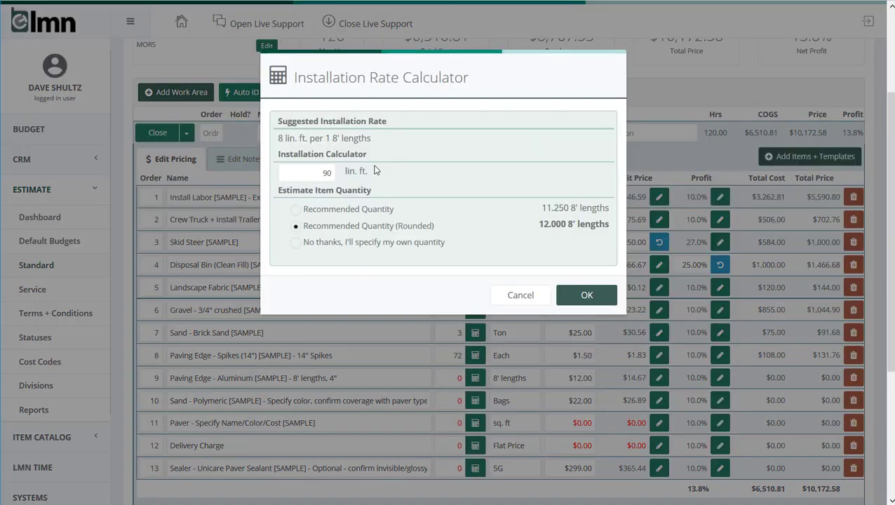
{"action": "left_click", "coordinate": [586, 294]}
Step: Calculate 14 bags of polymeric sand from the 1200 sq ft area
{"action": "left_click", "coordinate": [475, 400]}
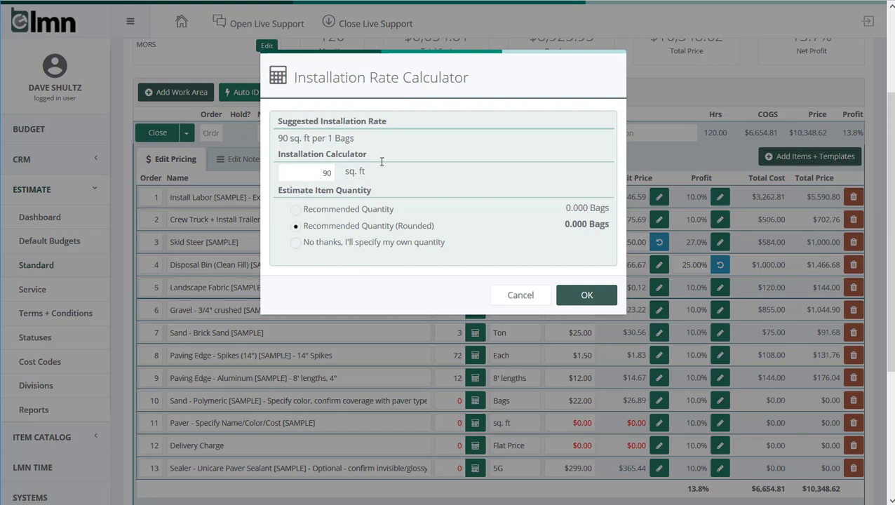
{"action": "double_click", "coordinate": [319, 172]}
{"action": "key", "text": "BackSpace"}
{"action": "type", "text": "1200"}
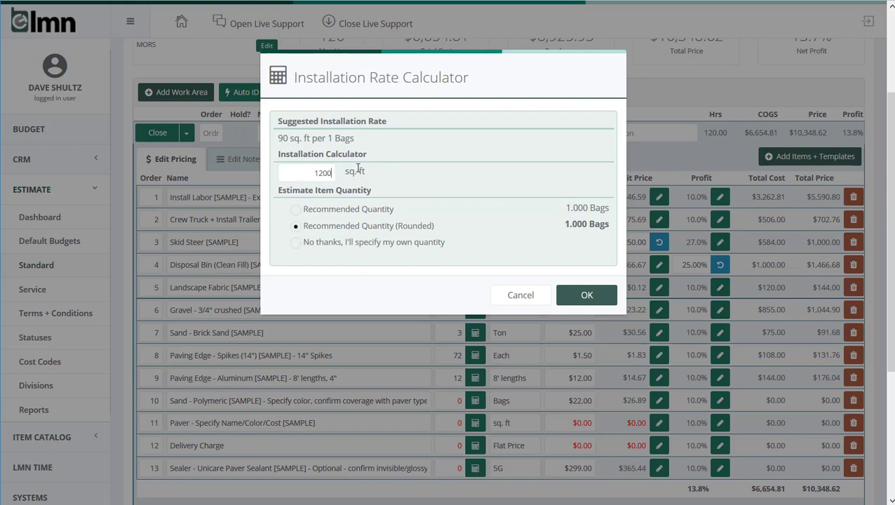
{"action": "left_click", "coordinate": [586, 294]}
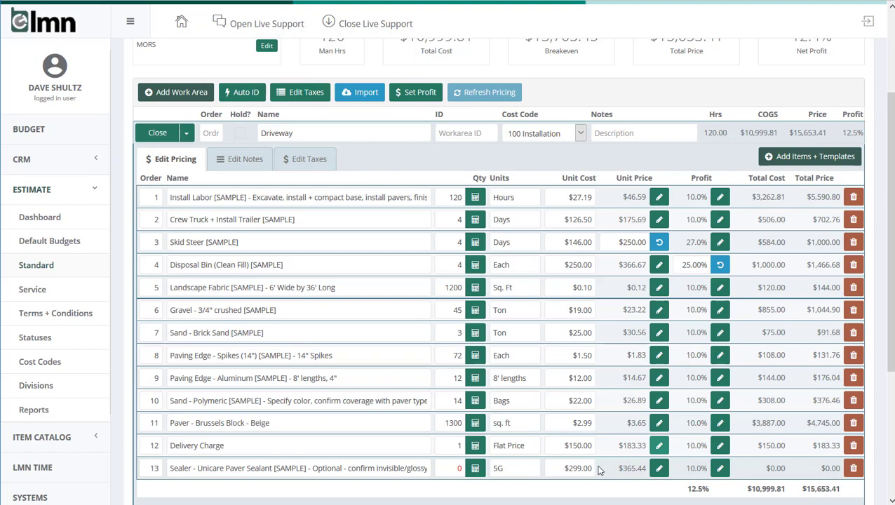
Step: Delete the Unicare Paver Sealant line from the Driveway work area
{"action": "left_click", "coordinate": [853, 468]}
{"action": "left_click", "coordinate": [607, 214]}
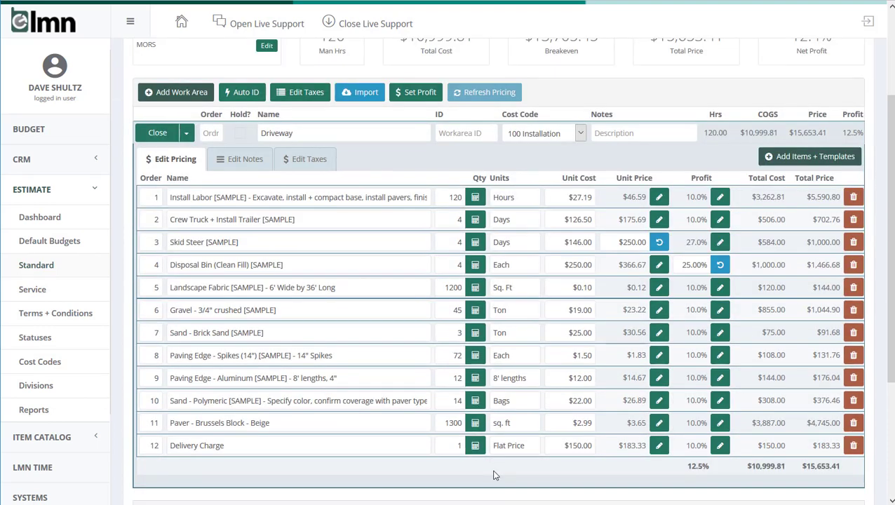
Step: Read through the Driveway client notes, then view the job's crew notes
{"action": "scroll", "coordinate": [318, 235], "scroll_direction": "up", "scroll_amount": 2}
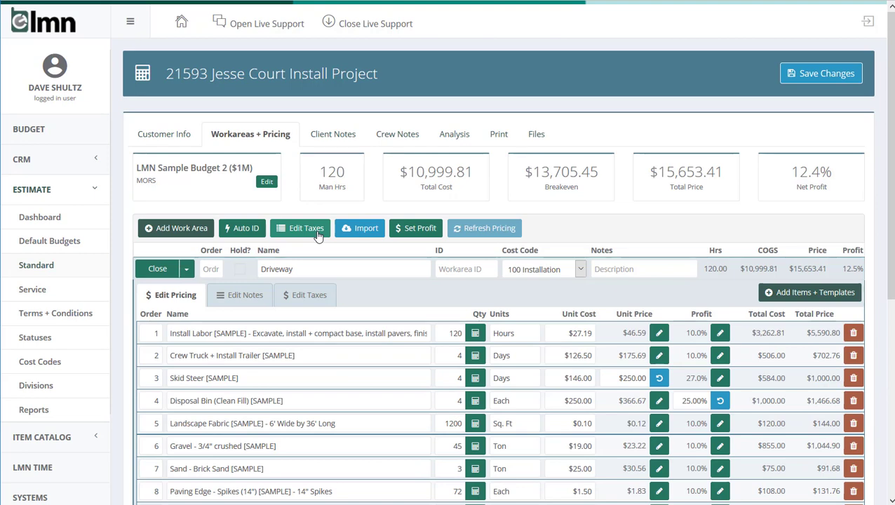
{"action": "left_click", "coordinate": [346, 135]}
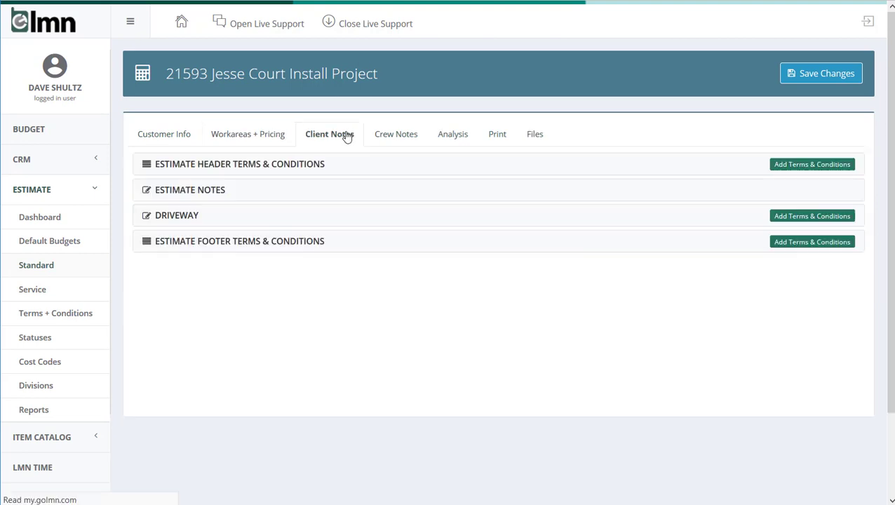
{"action": "left_click", "coordinate": [277, 214]}
{"action": "scroll", "coordinate": [345, 256], "scroll_direction": "down", "scroll_amount": 2}
{"action": "scroll", "coordinate": [344, 256], "scroll_direction": "down", "scroll_amount": 1}
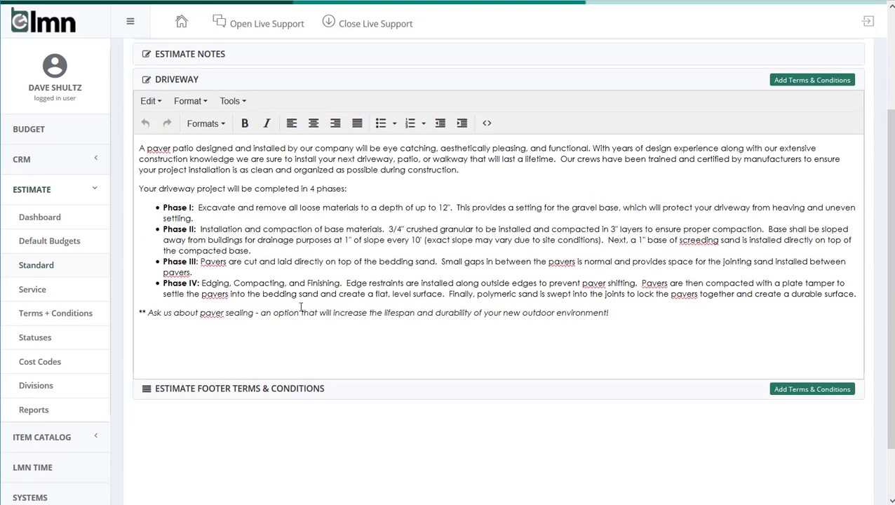
{"action": "scroll", "coordinate": [301, 306], "scroll_direction": "up", "scroll_amount": 3}
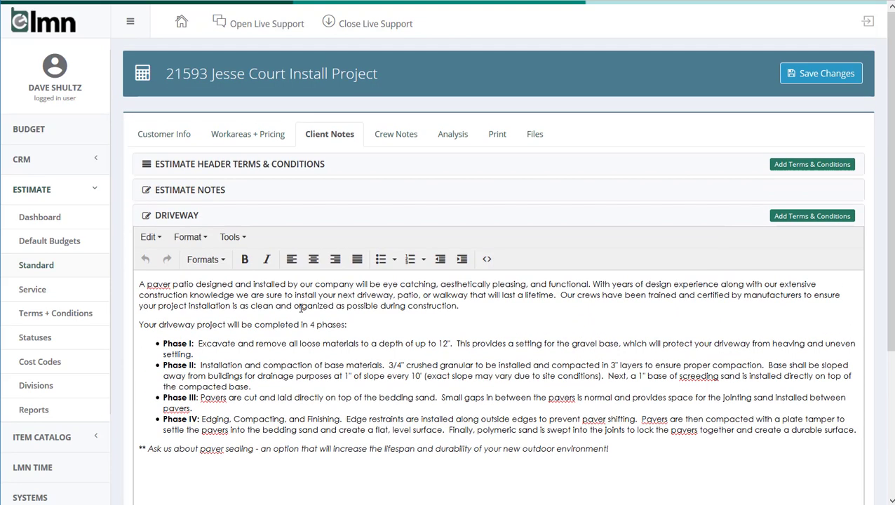
{"action": "left_click", "coordinate": [391, 137]}
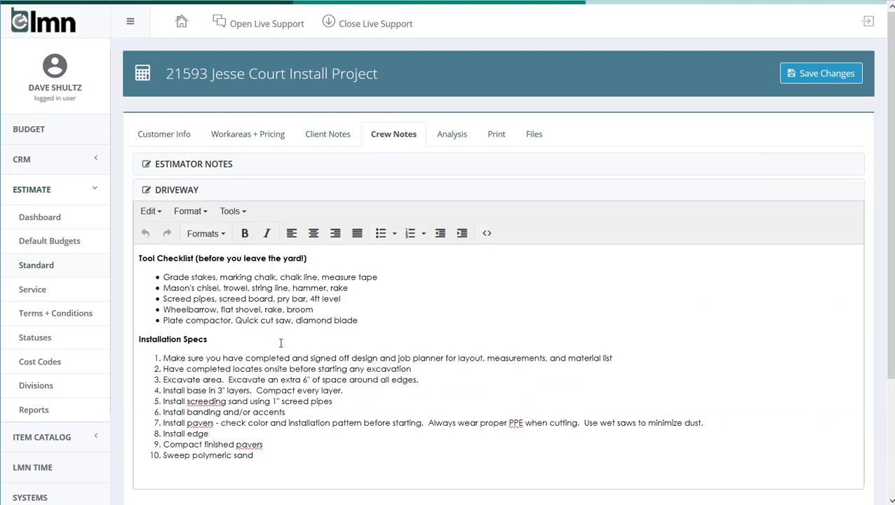
Step: Print the Customer Proposal report to PDF and scroll through its three pages
{"action": "left_click", "coordinate": [510, 136]}
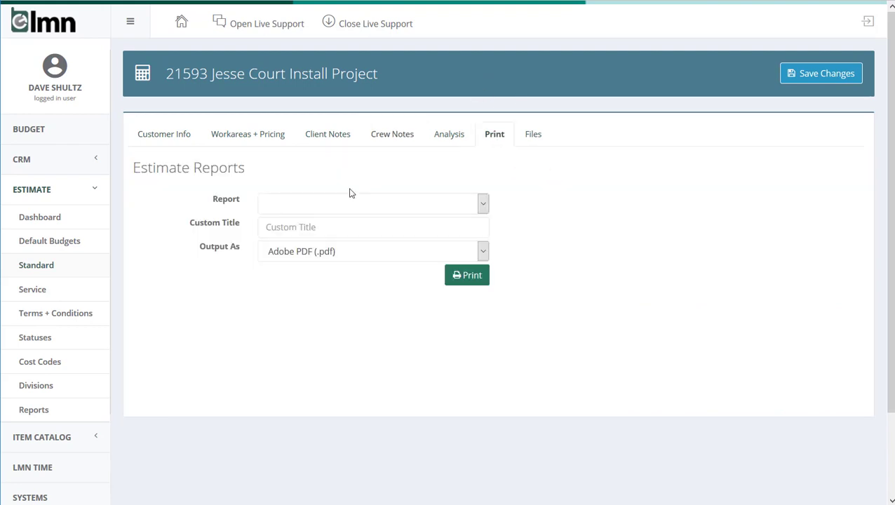
{"action": "left_click", "coordinate": [348, 204]}
{"action": "left_click", "coordinate": [365, 231]}
{"action": "left_click", "coordinate": [467, 274]}
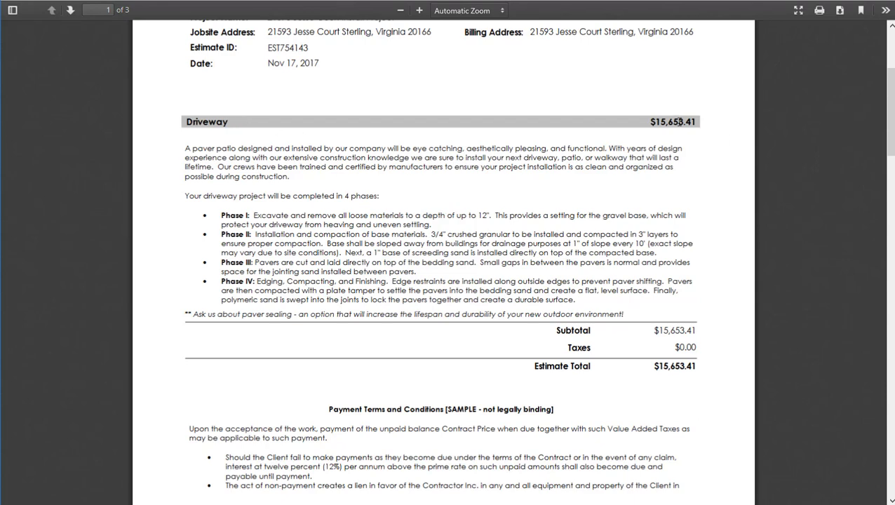
{"action": "scroll", "coordinate": [437, 251], "scroll_direction": "down", "scroll_amount": 6}
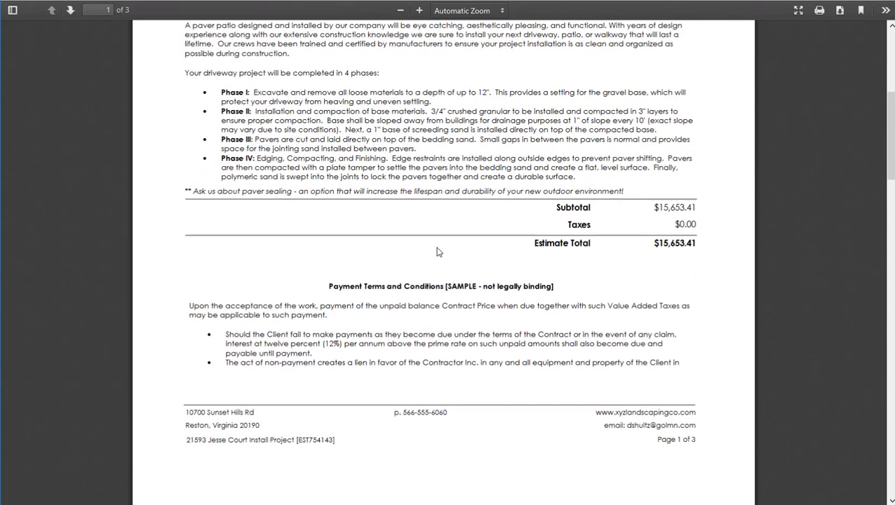
{"action": "scroll", "coordinate": [441, 232], "scroll_direction": "down", "scroll_amount": 10}
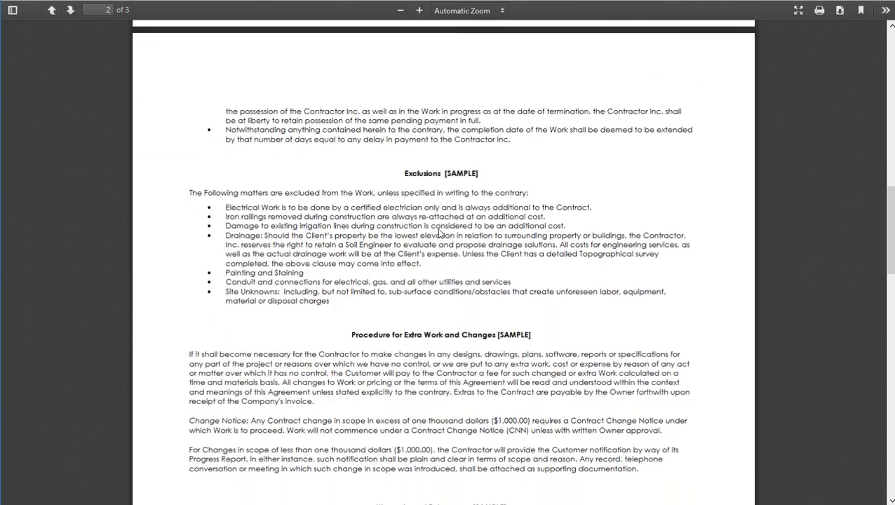
{"action": "scroll", "coordinate": [438, 233], "scroll_direction": "up", "scroll_amount": 10}
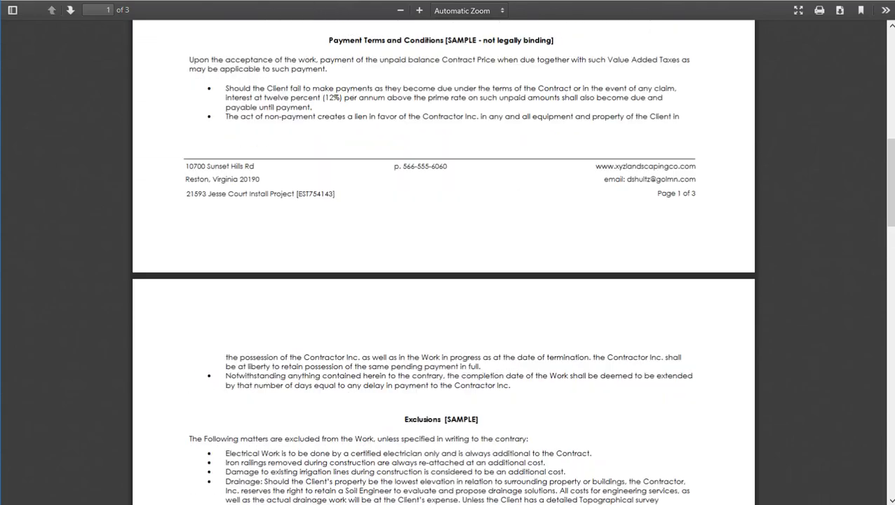